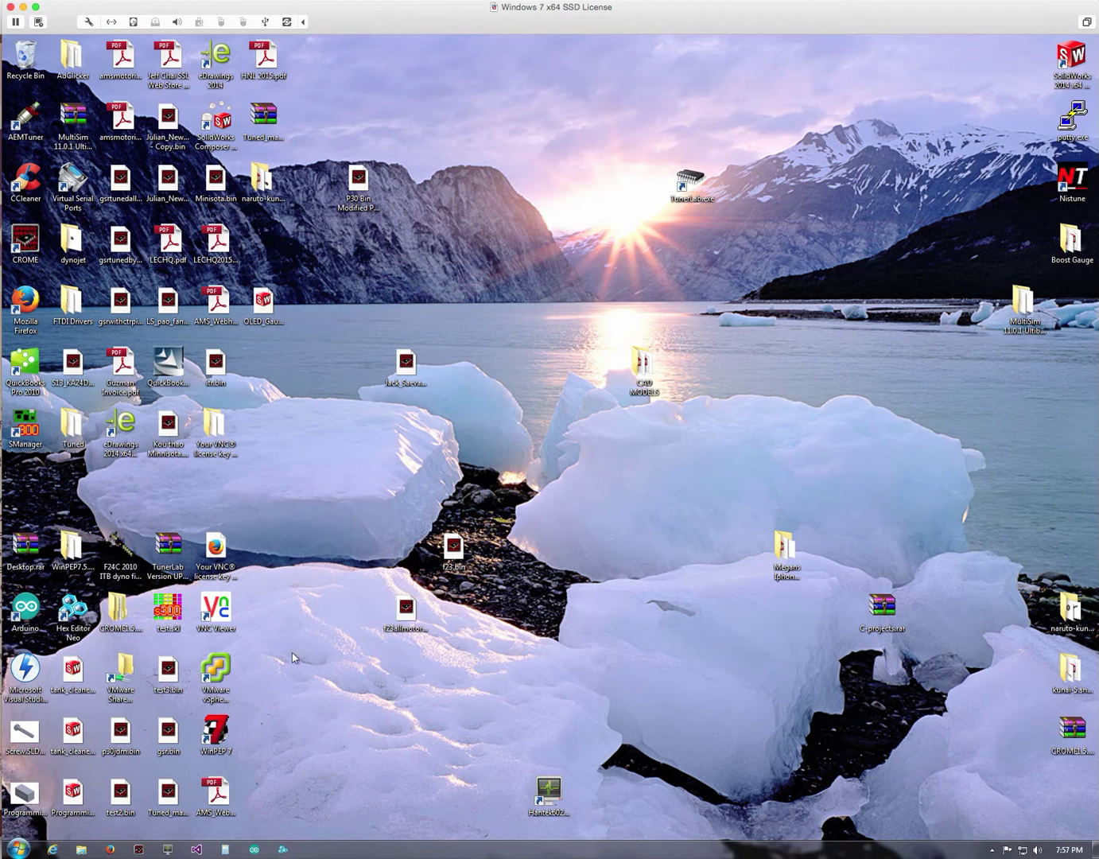
# Open Firefox and go to the tunerwizard.com website.
pyautogui.click(110, 849)
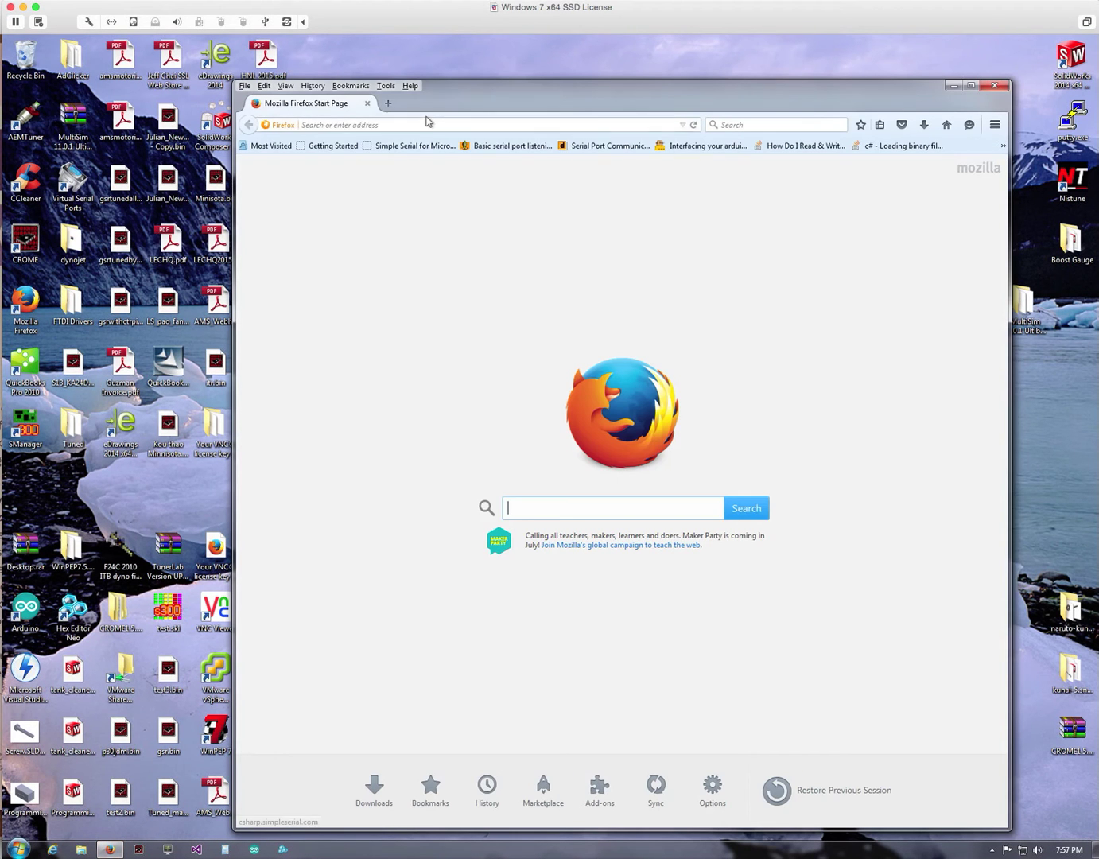
pyautogui.click(421, 124)
pyautogui.write('tunerwi')
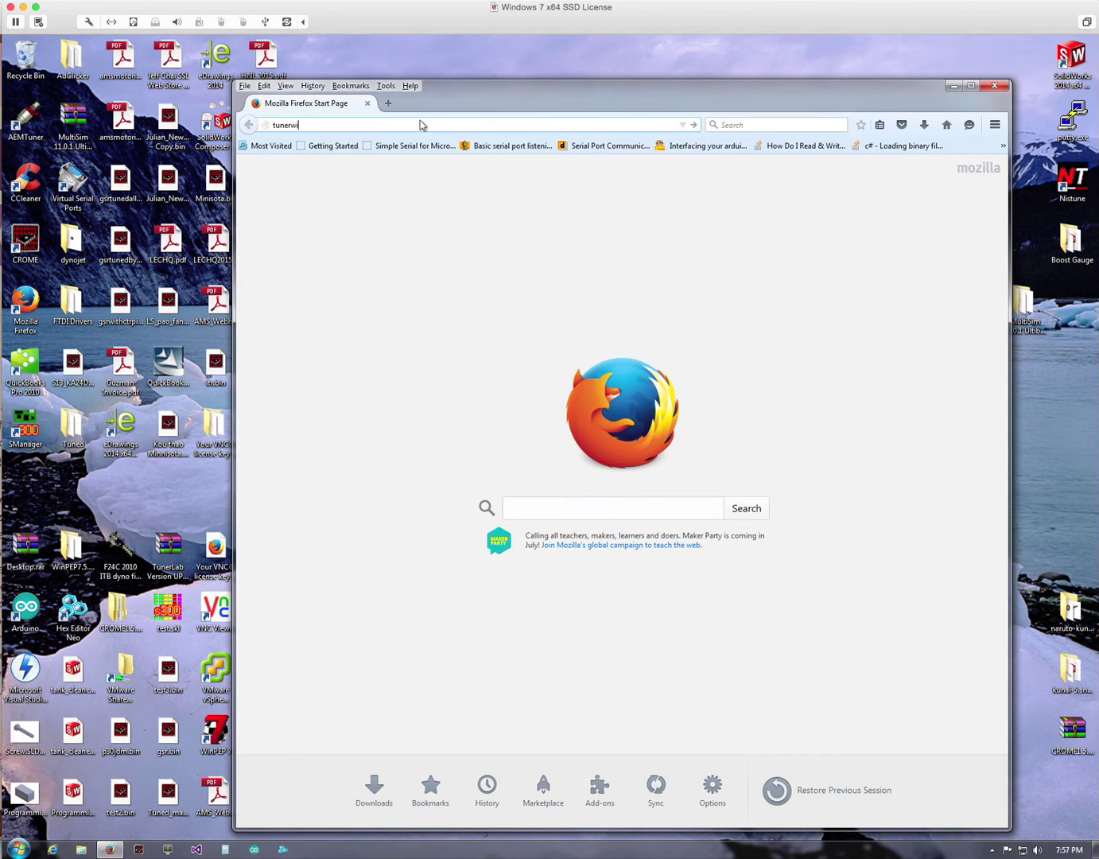
pyautogui.write('zard.co')
pyautogui.press('Return')
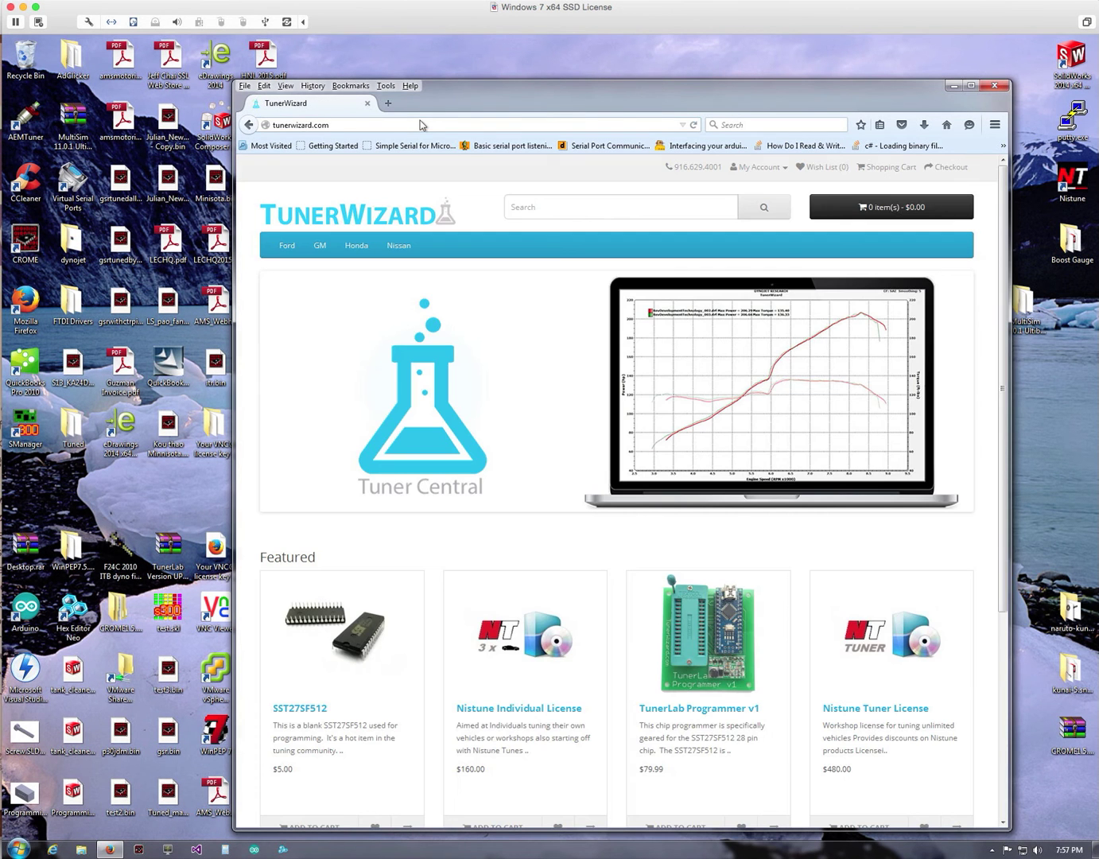
# Open the TunerLab Programmer v1 product page, review its description, features and supported systems, and close the browser.
pyautogui.scroll(-5, 588, 358)
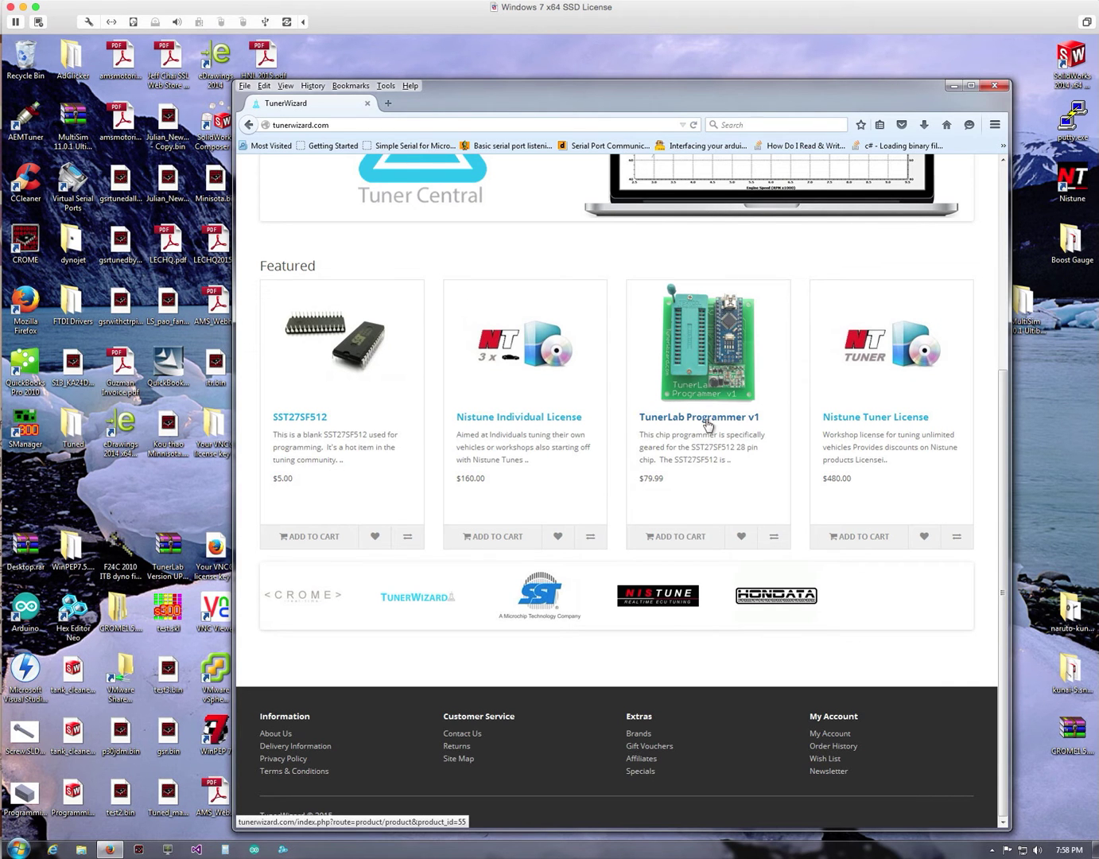
pyautogui.click(707, 421)
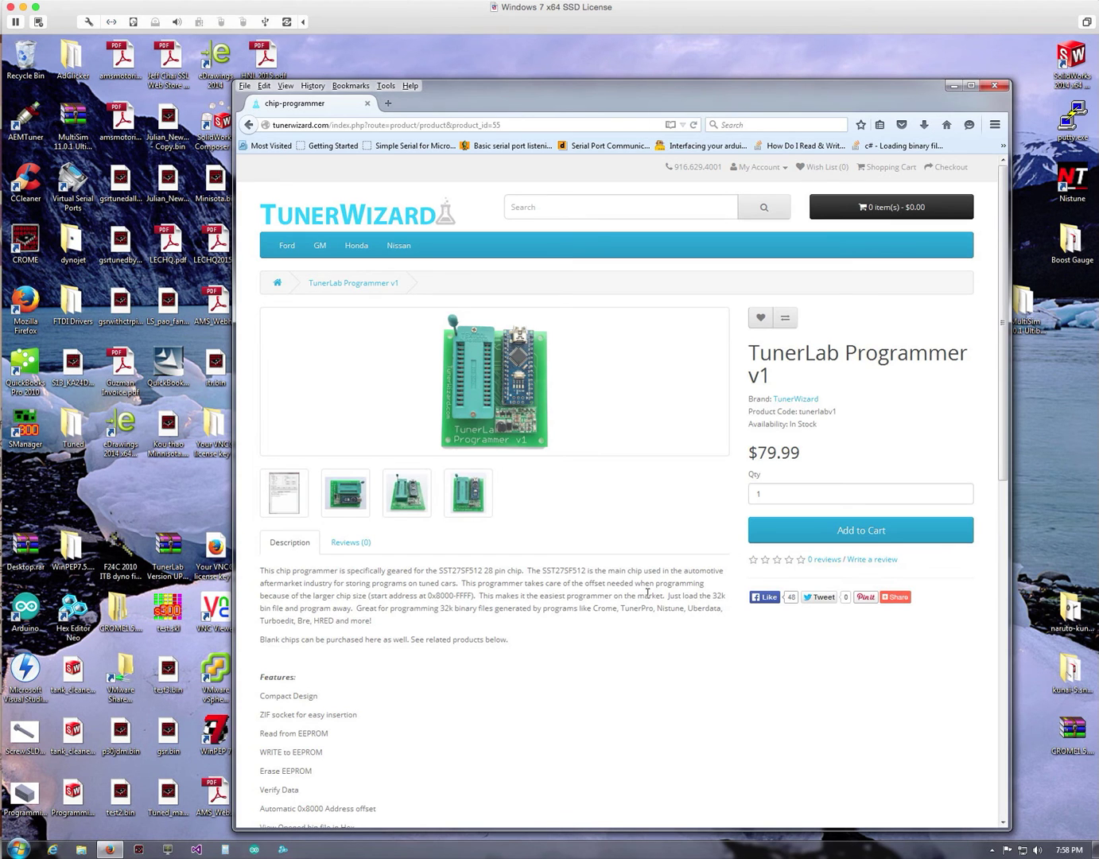
pyautogui.scroll(-5, 648, 592)
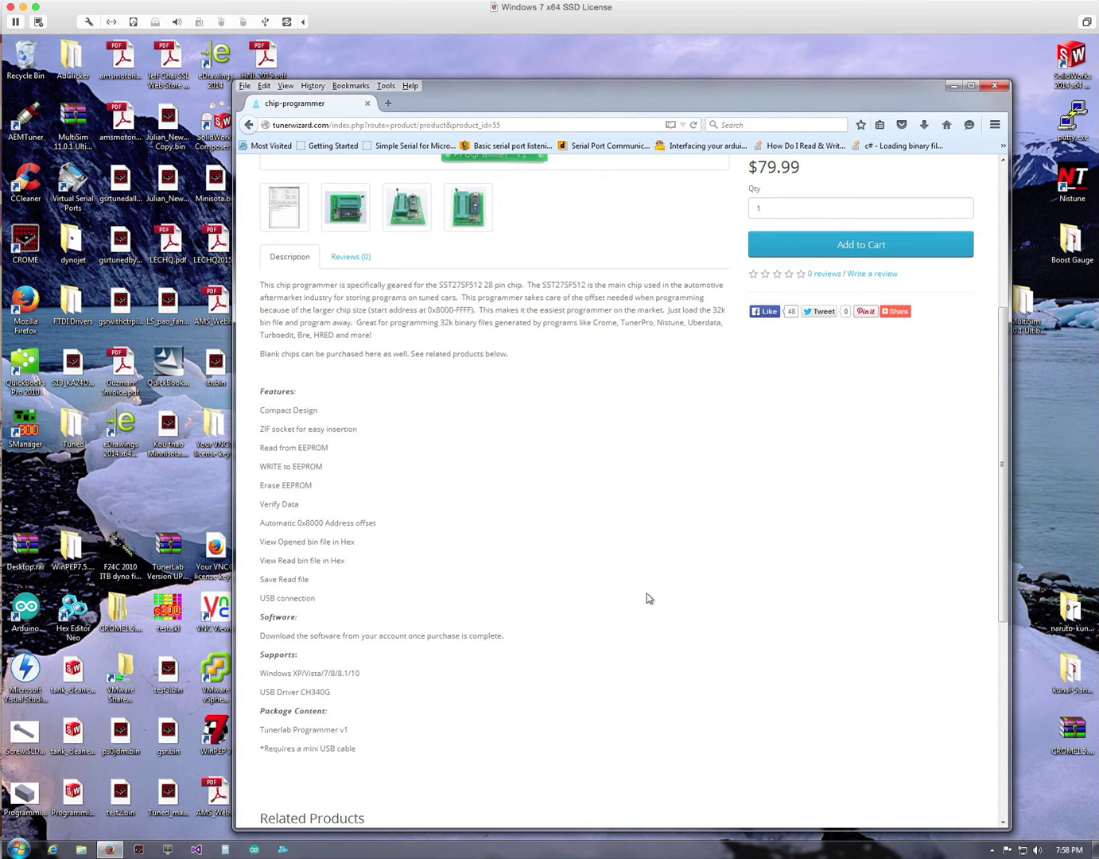
pyautogui.scroll(-6, 646, 596)
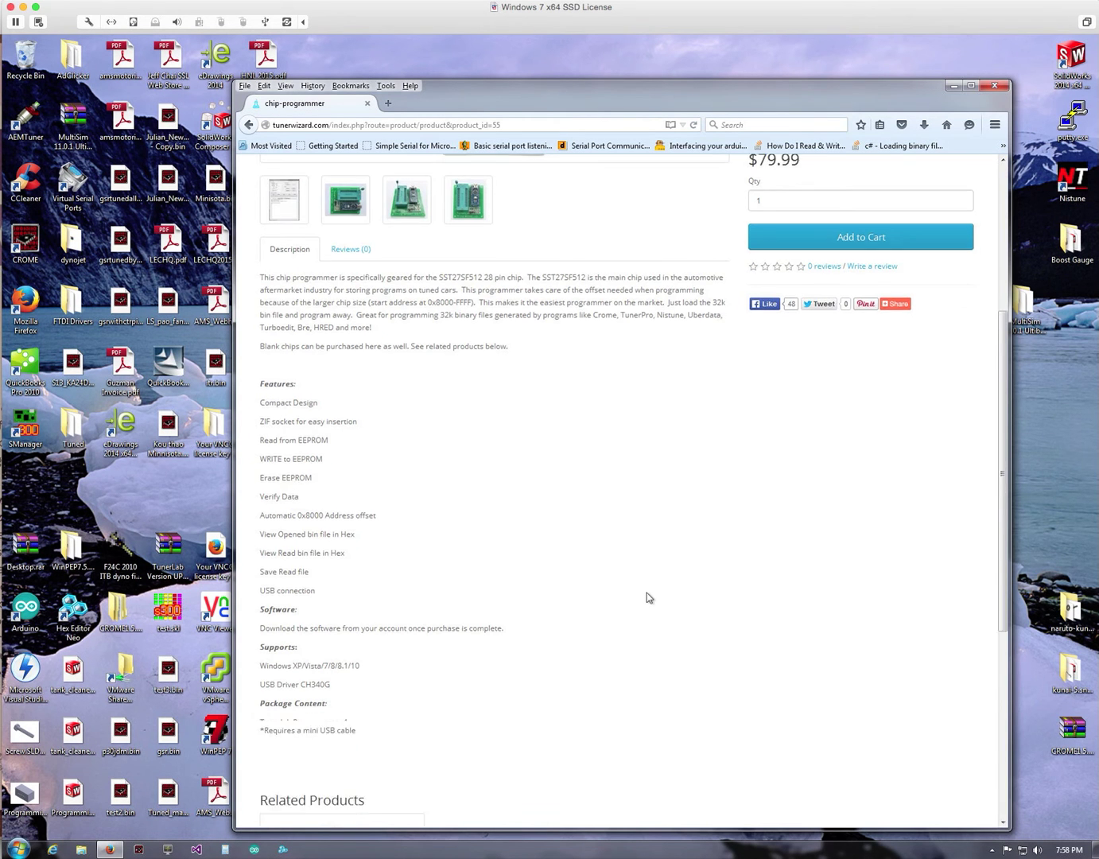
pyautogui.scroll(1, 646, 592)
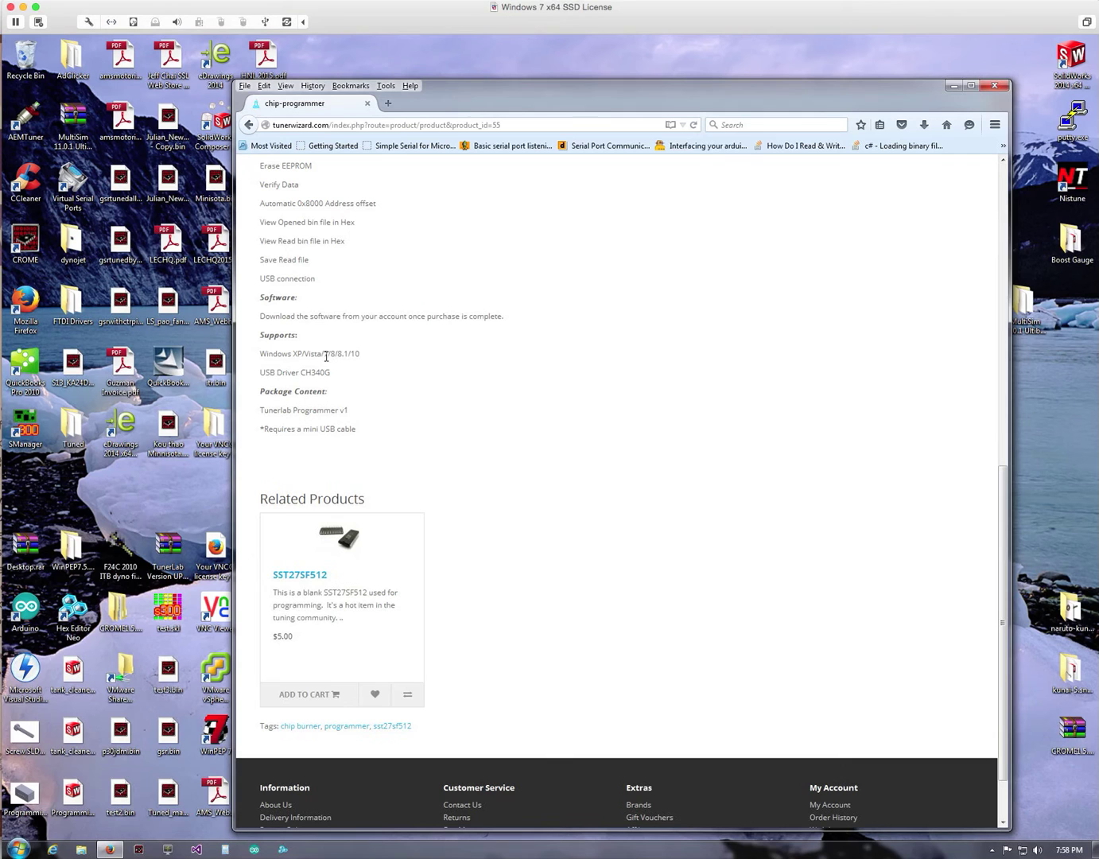
pyautogui.scroll(10, 584, 486)
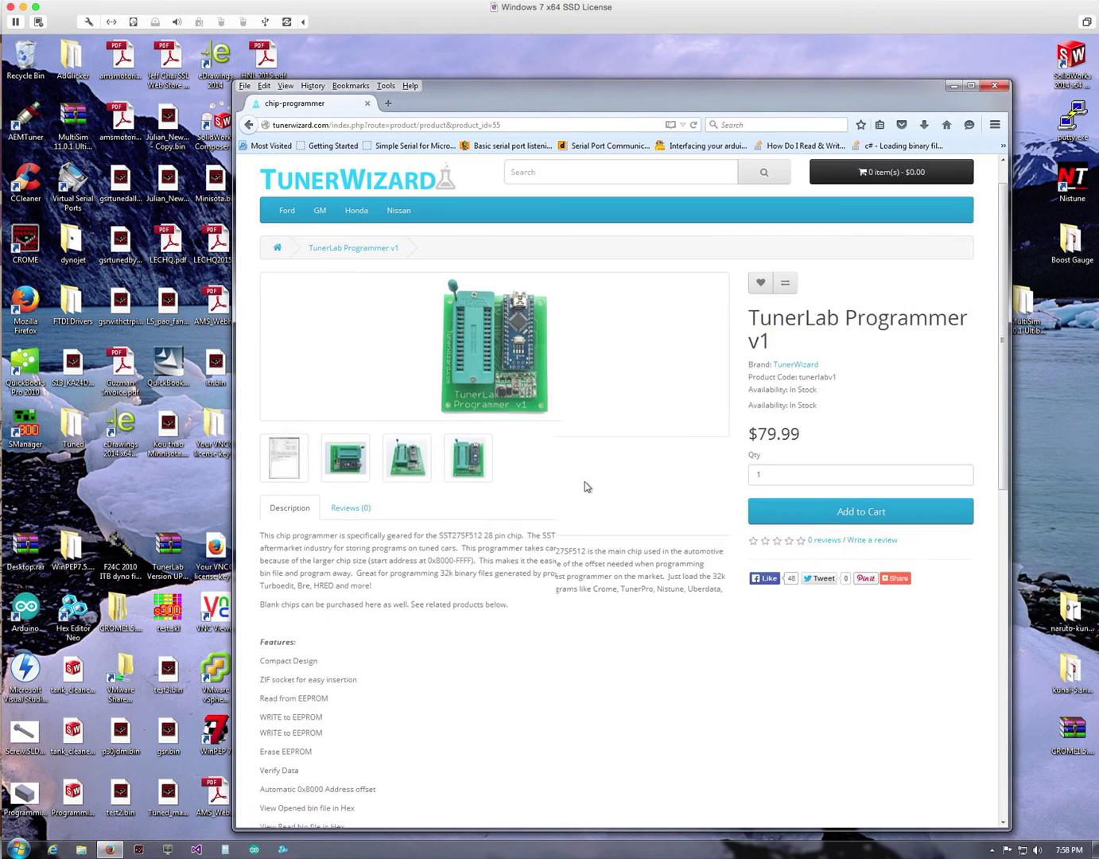
pyautogui.click(994, 86)
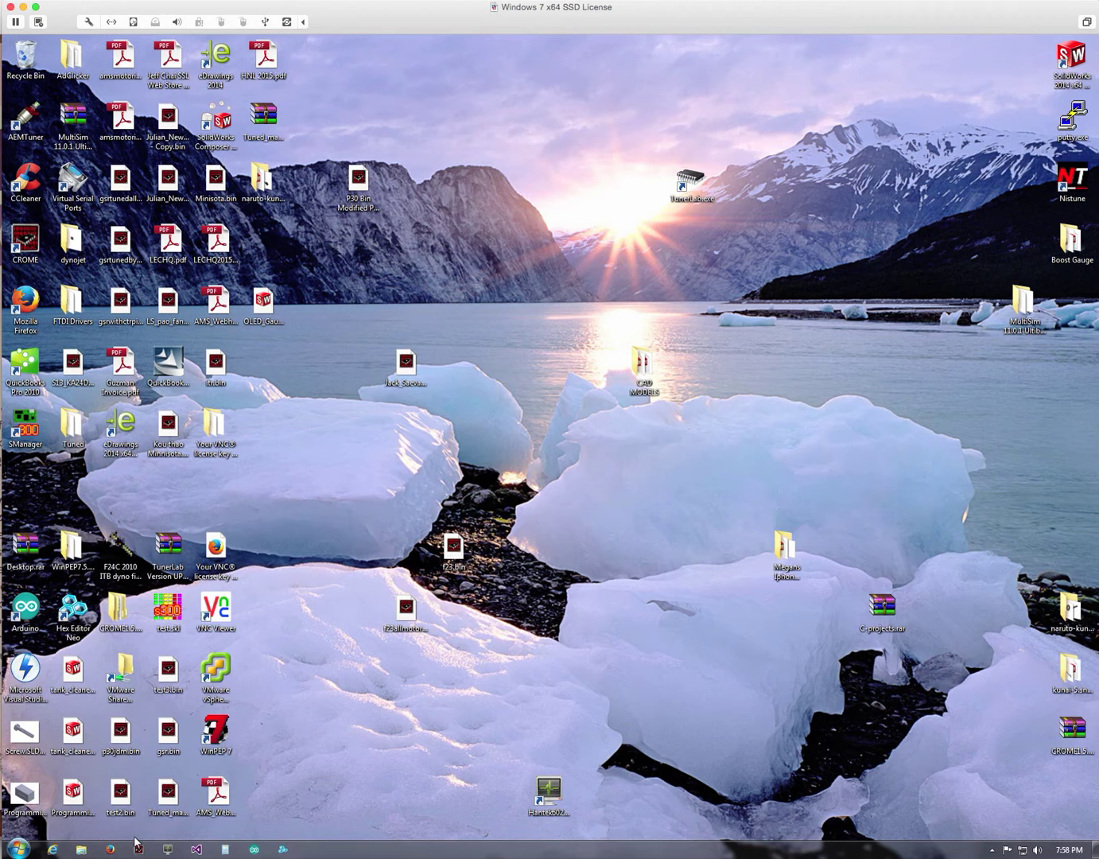
# Open Device Manager from the computer's system properties and find the USB-SERIAL CH340 device's COM port under Ports (COM & LPT).
pyautogui.click(24, 848)
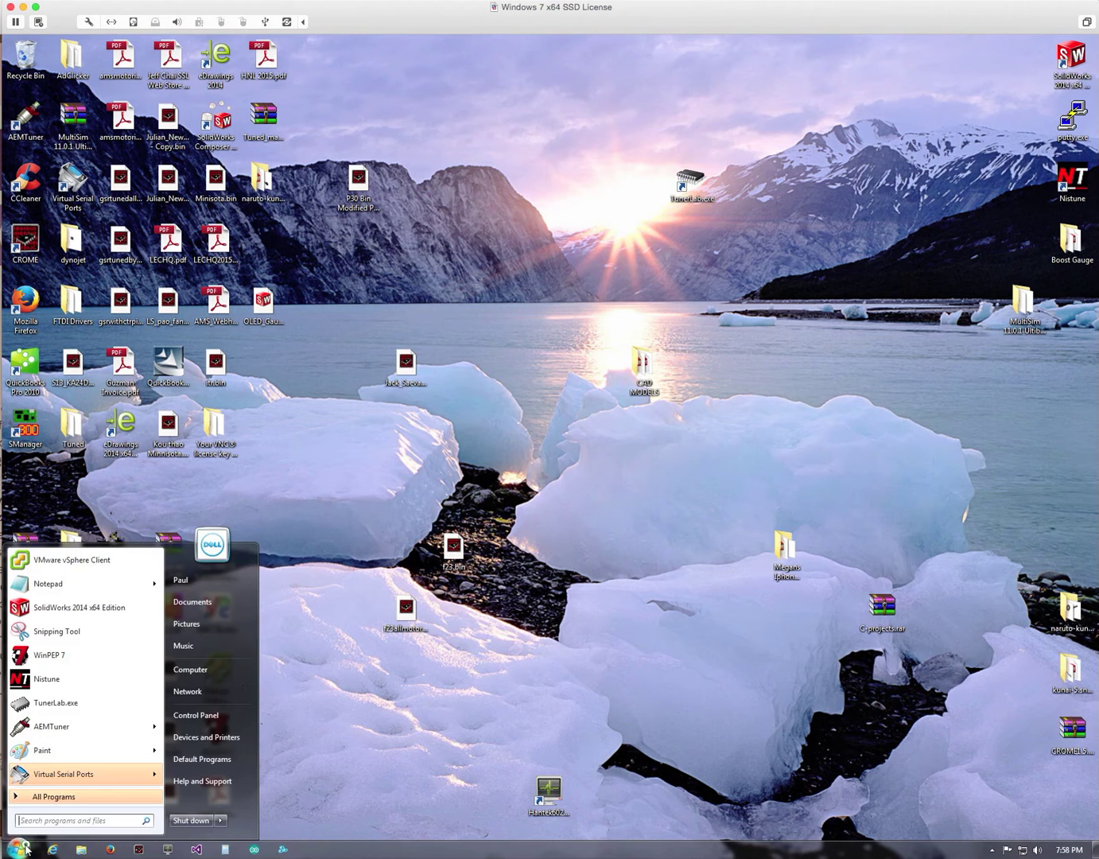
pyautogui.rightClick(229, 671)
pyautogui.click(278, 777)
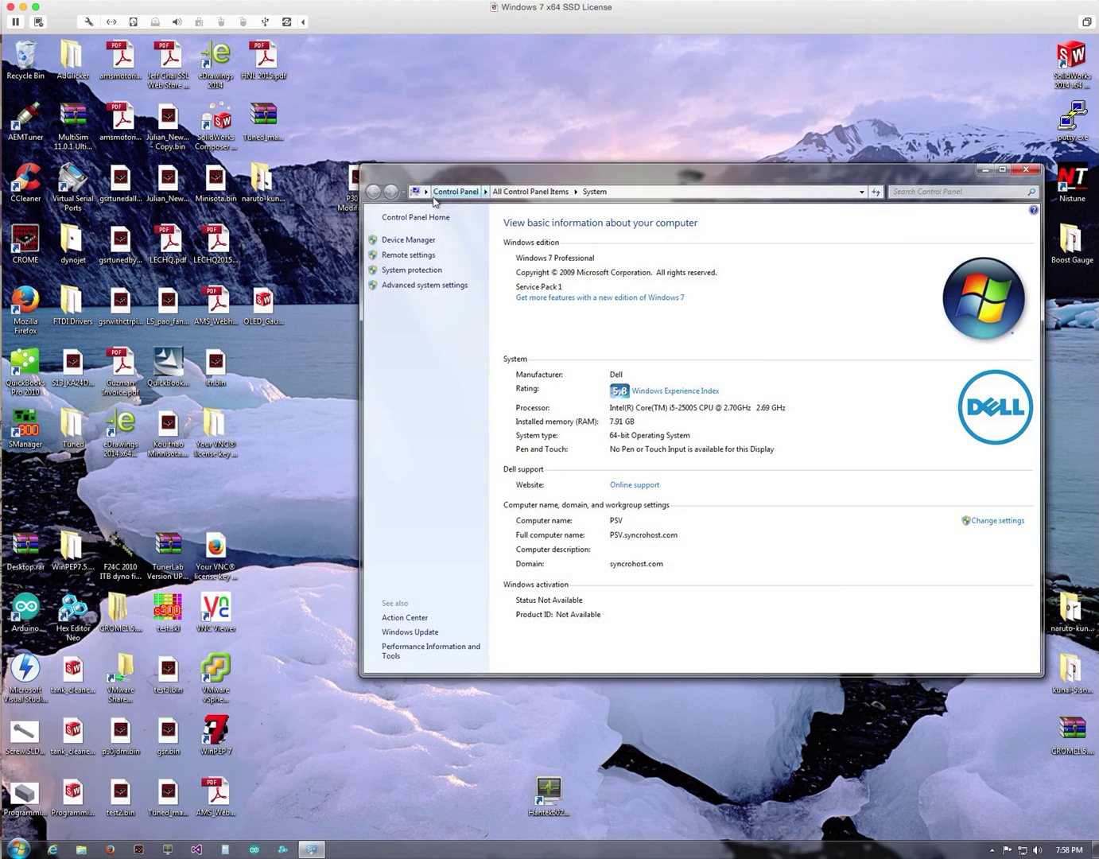
pyautogui.click(416, 241)
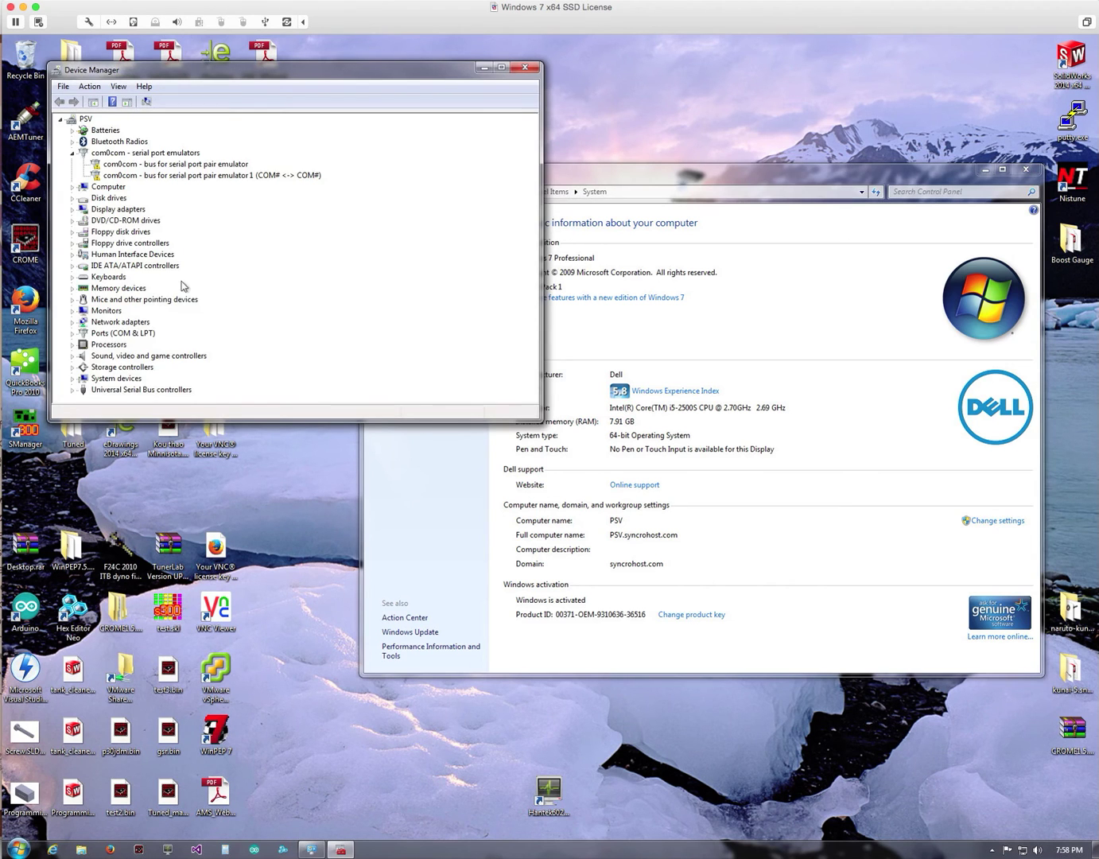
pyautogui.click(71, 334)
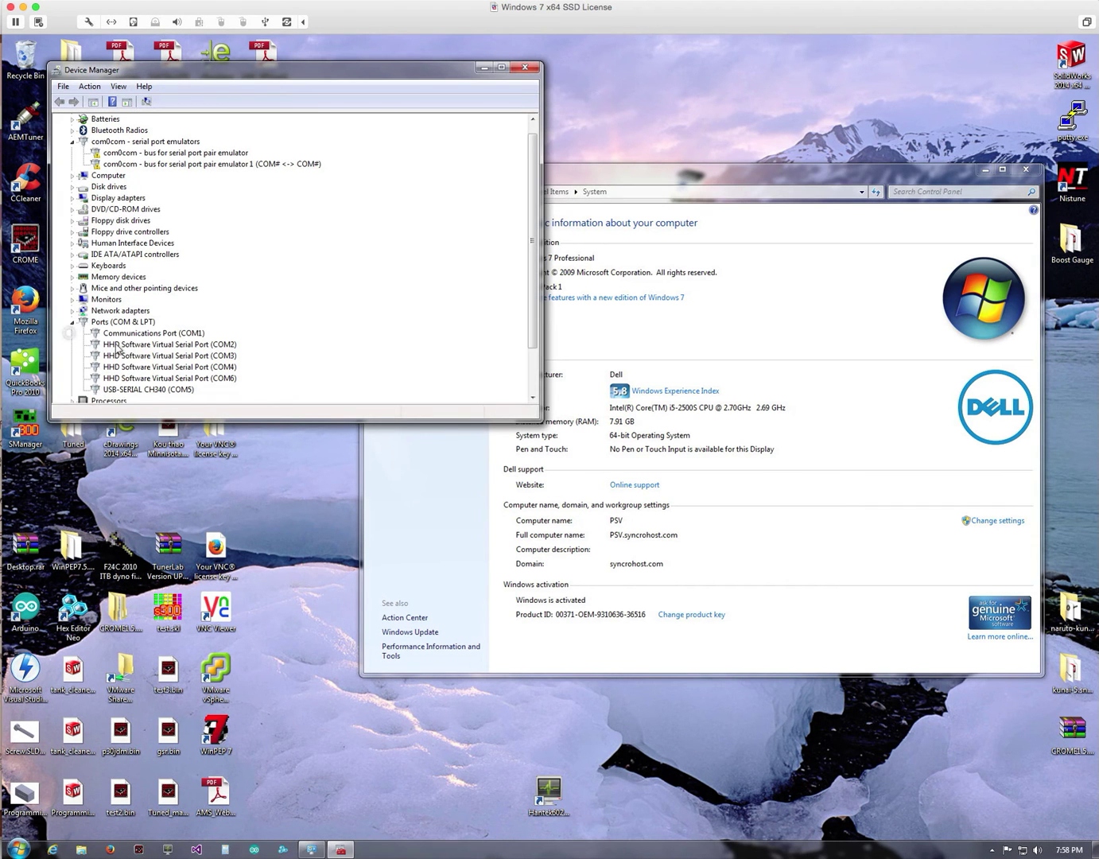
pyautogui.click(145, 391)
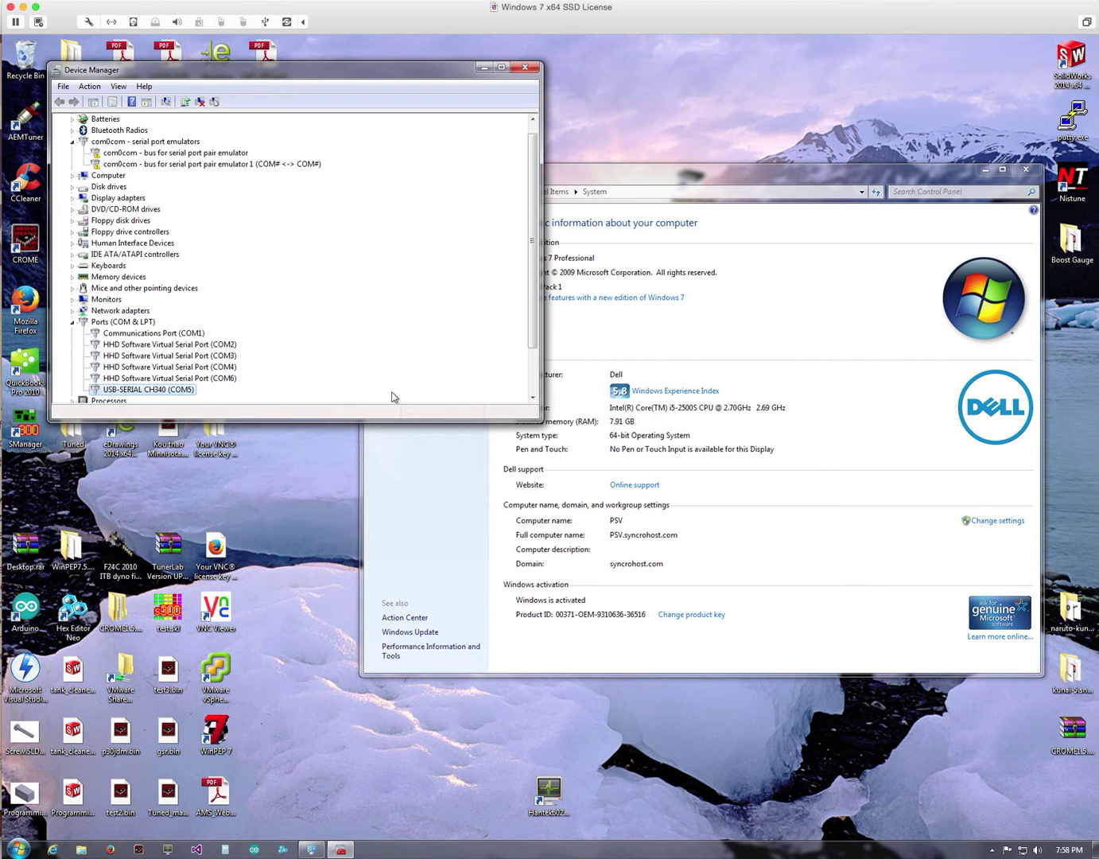
# Close the System properties window and Device Manager.
pyautogui.click(826, 177)
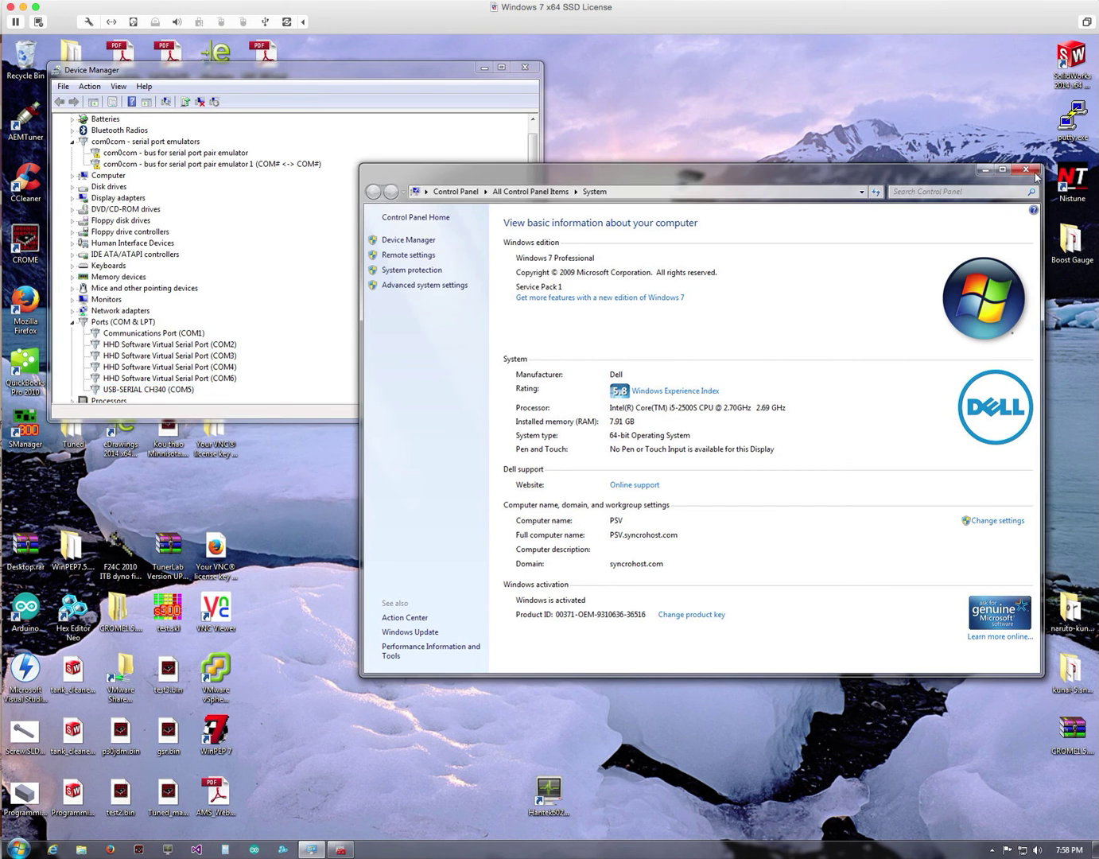
pyautogui.click(1030, 171)
pyautogui.moveTo(429, 70); pyautogui.dragTo(434, 105)
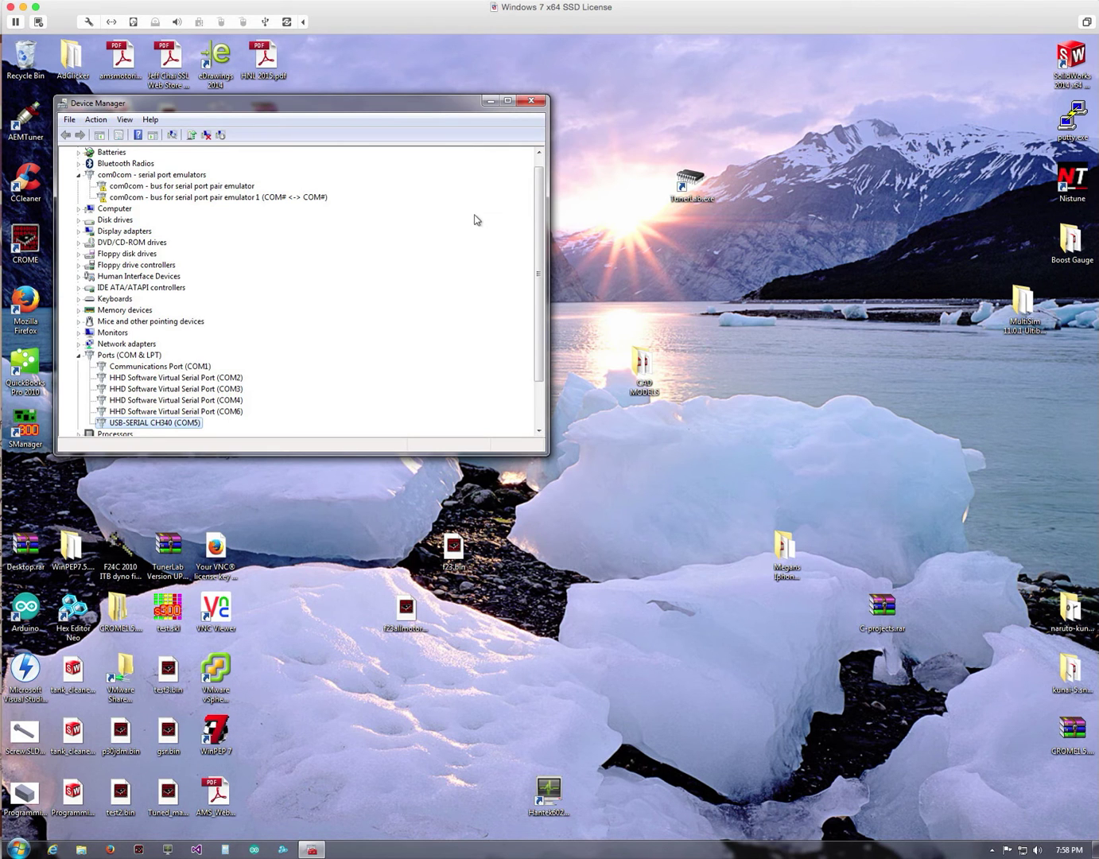
pyautogui.scroll(-2, 474, 218)
pyautogui.click(530, 102)
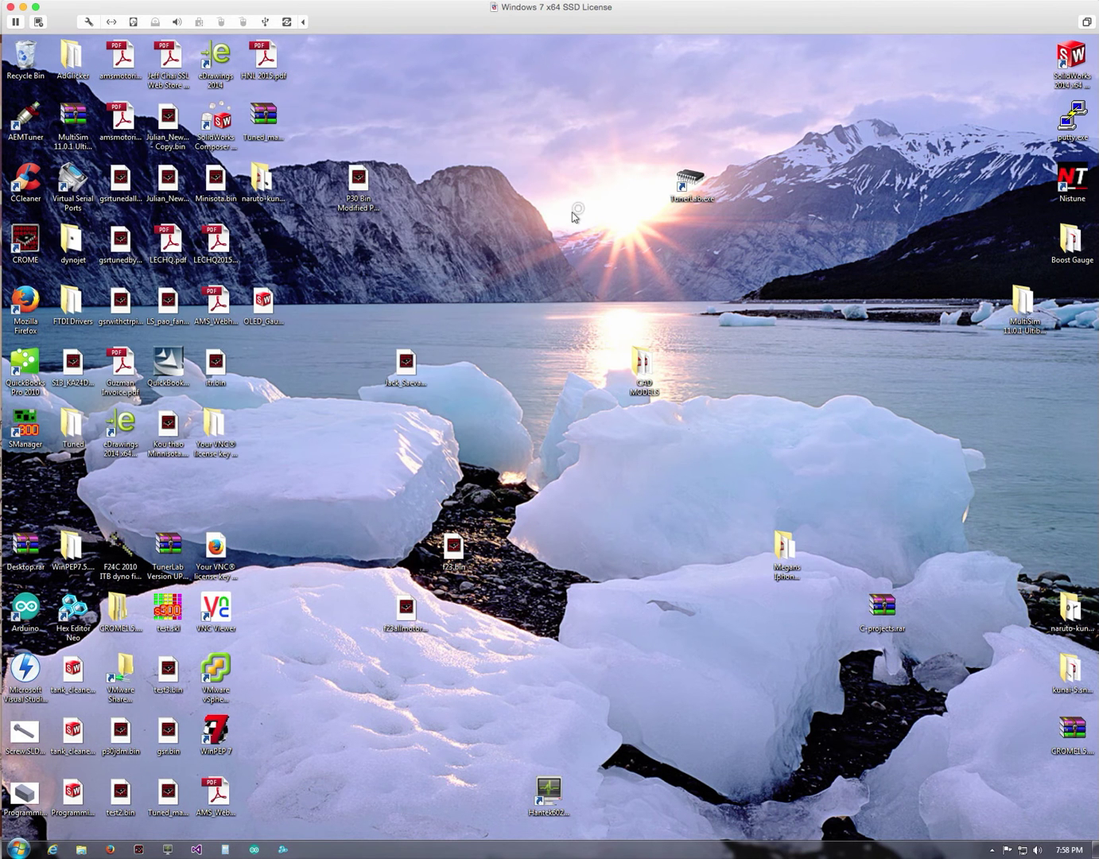
# Launch TunerLab from its desktop shortcut and move its window toward the upper middle of the desktop.
pyautogui.doubleClick(690, 187)
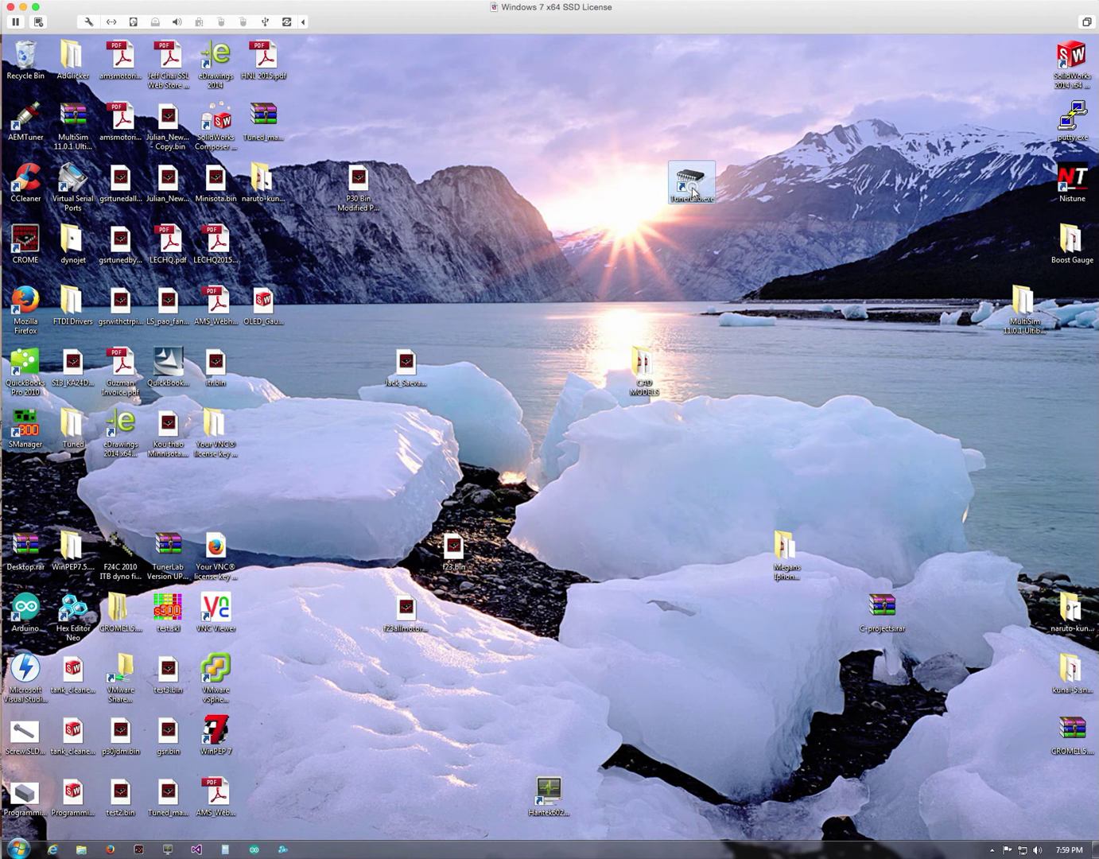
pyautogui.moveTo(609, 261); pyautogui.dragTo(541, 170)
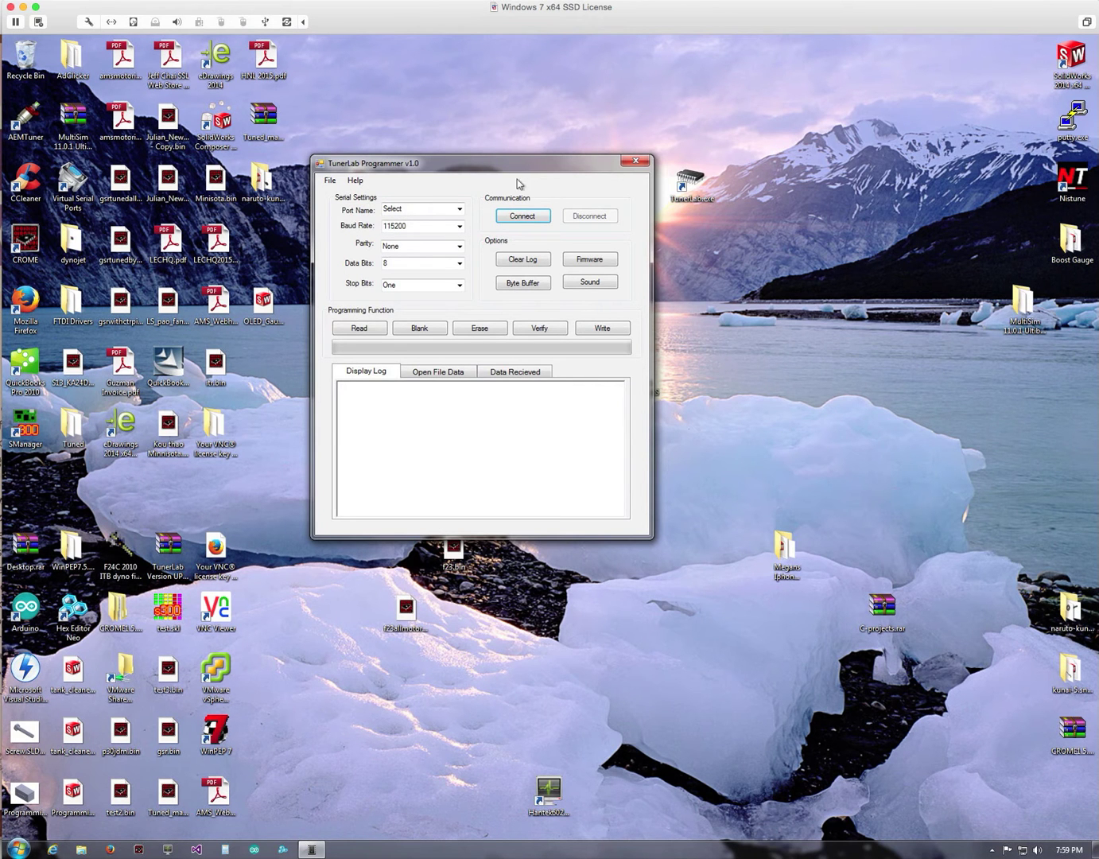
pyautogui.moveTo(511, 187); pyautogui.dragTo(514, 191)
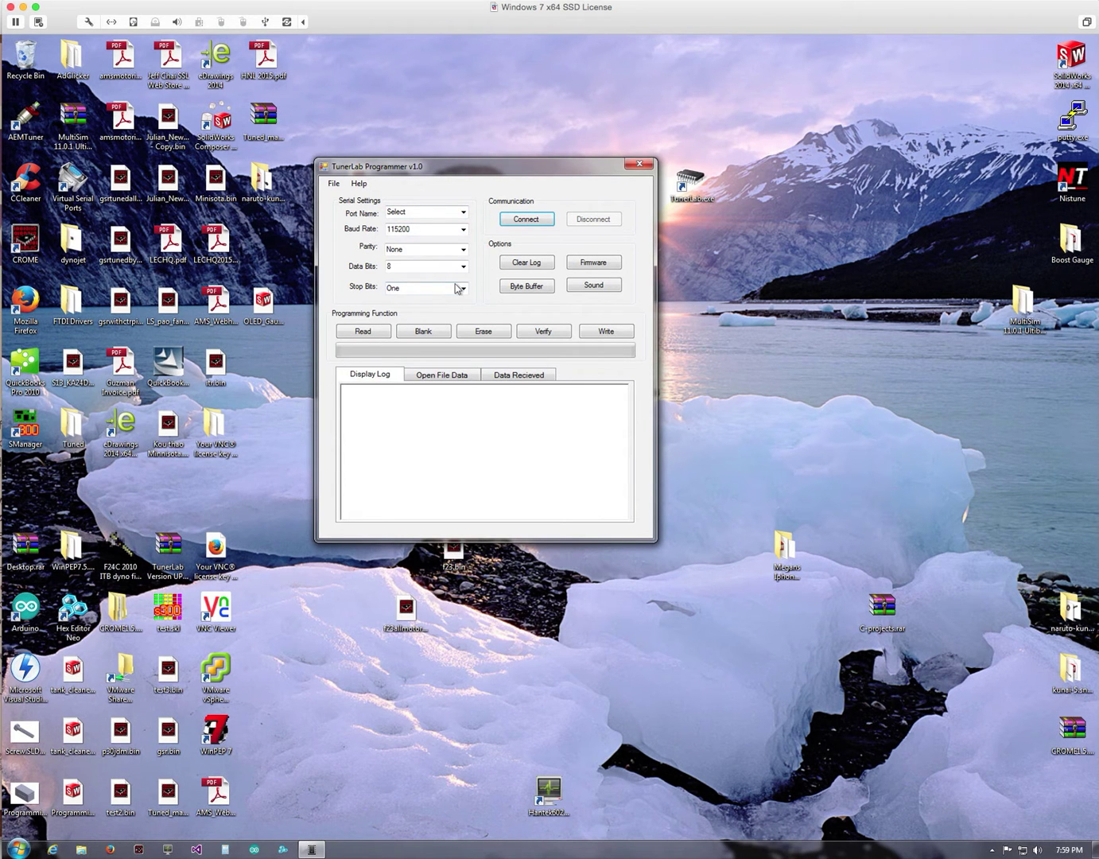
# Set the serial port name to COM5 and connect to the programmer.
pyautogui.click(463, 213)
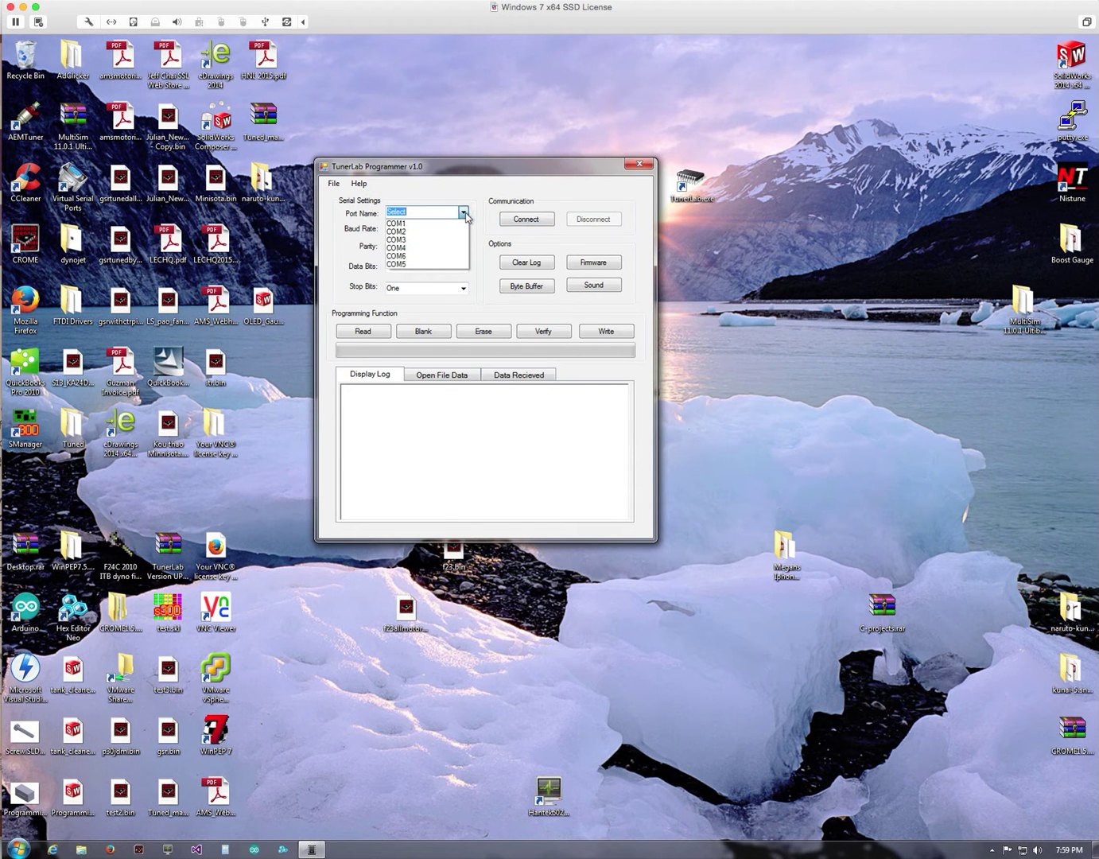
pyautogui.click(427, 264)
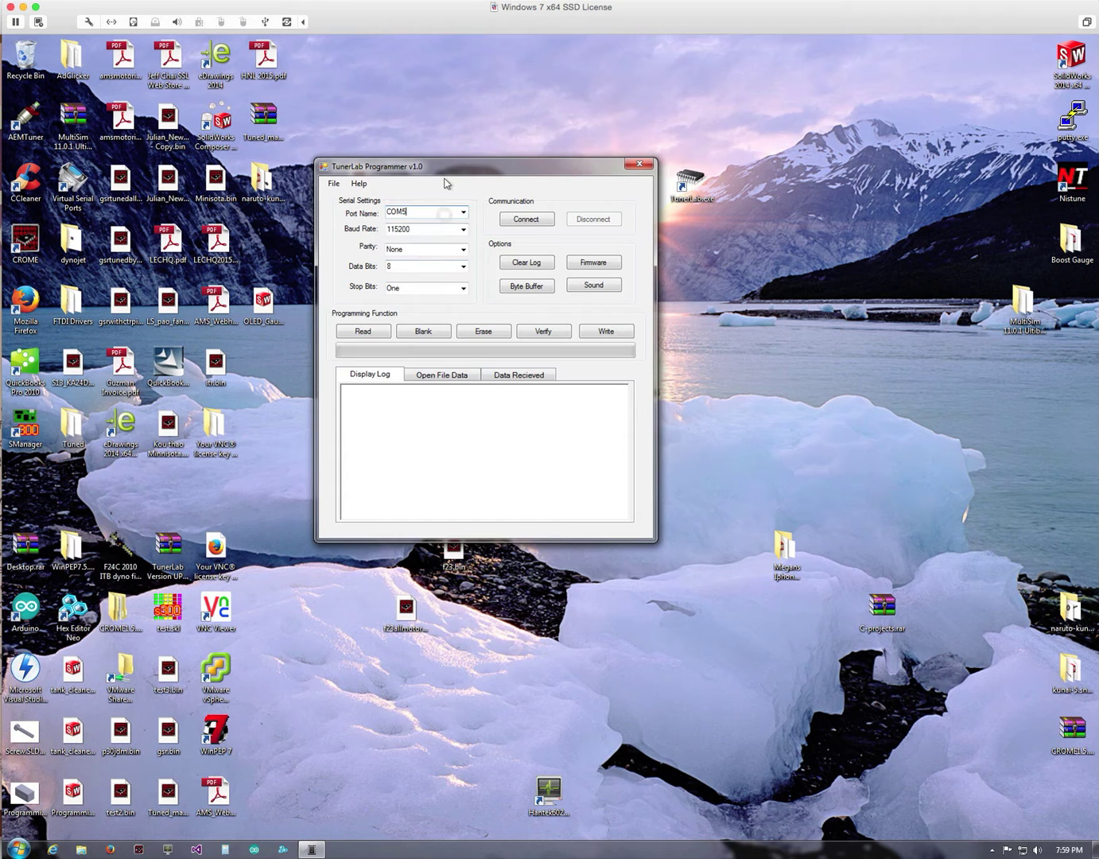
pyautogui.moveTo(440, 167); pyautogui.dragTo(453, 149)
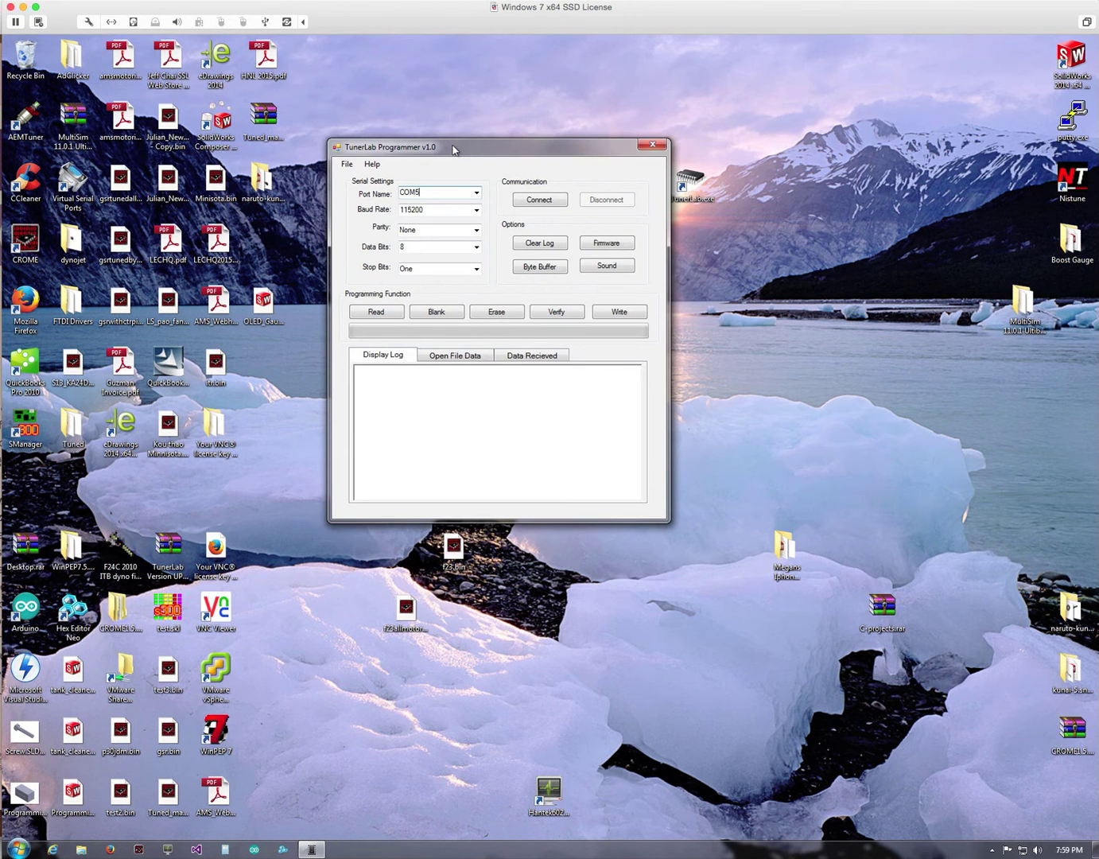
pyautogui.click(538, 199)
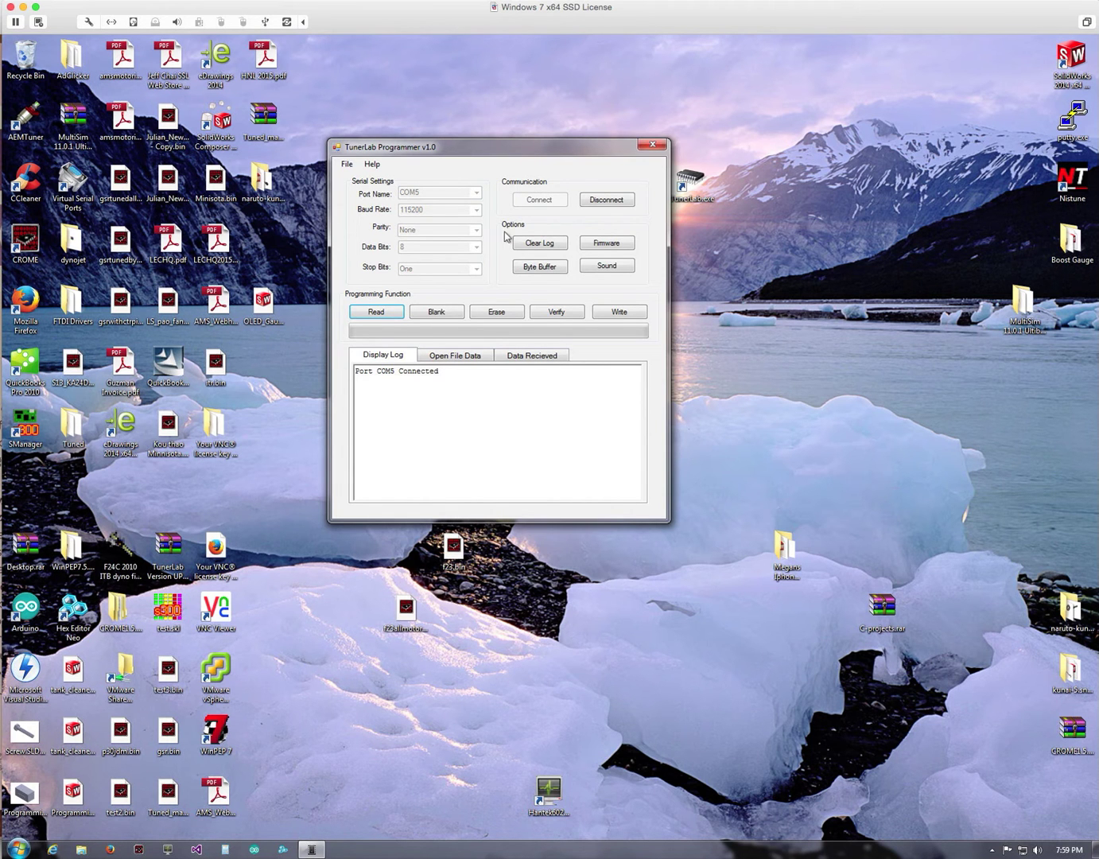
# Query the programmer's firmware version, read it in the display log, and clear the log.
pyautogui.click(583, 242)
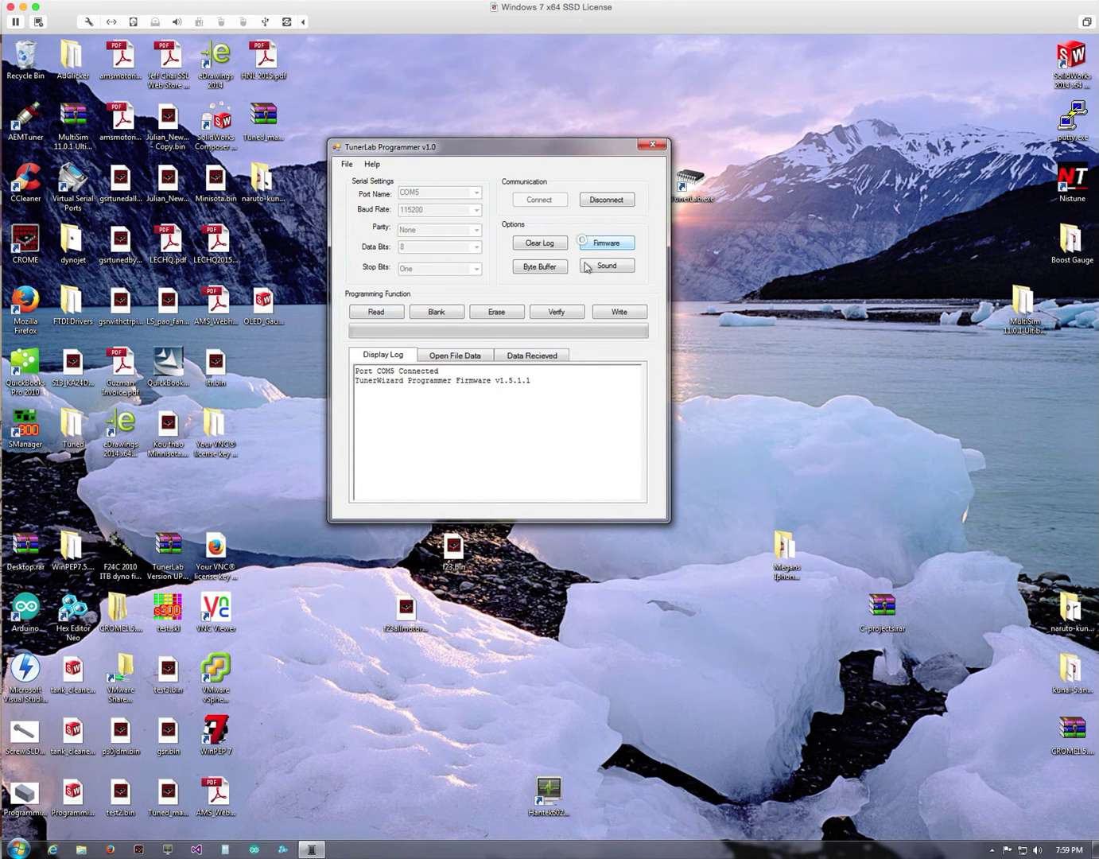
pyautogui.tripleClick(368, 387)
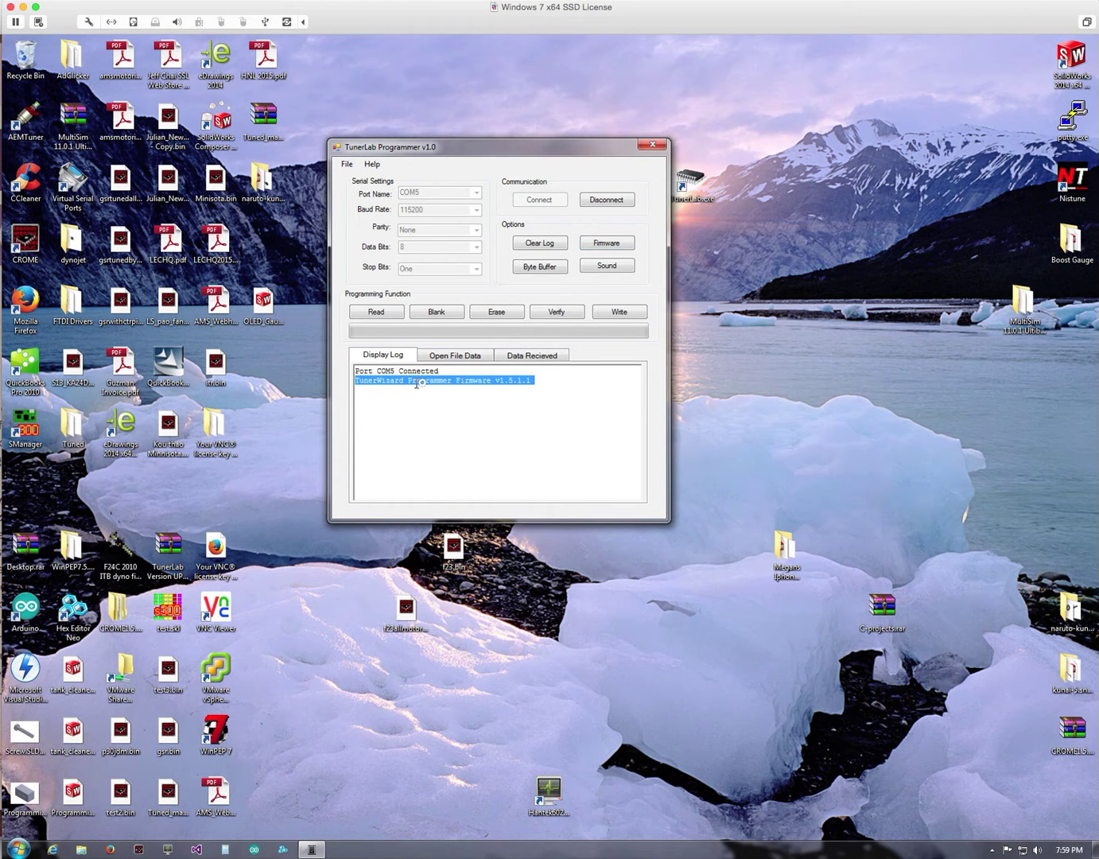
pyautogui.click(523, 384)
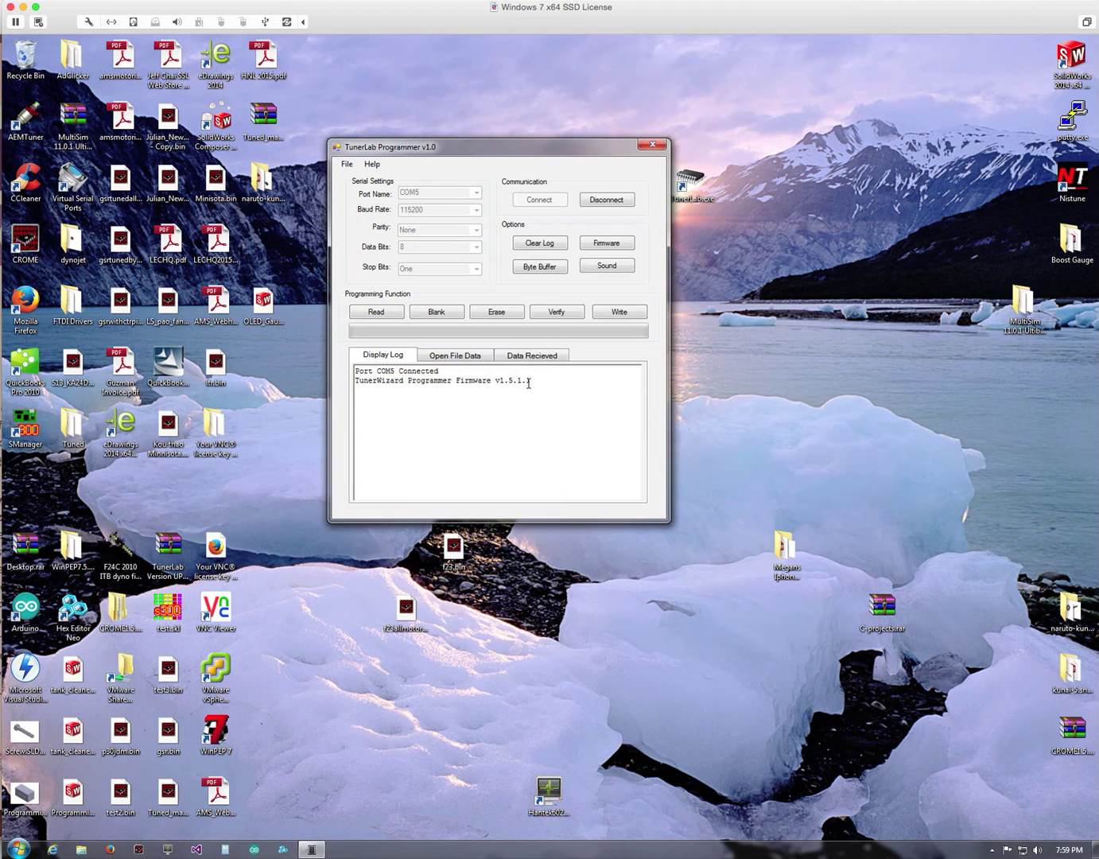
pyautogui.moveTo(528, 382); pyautogui.dragTo(363, 379)
pyautogui.click(367, 381)
pyautogui.click(540, 244)
pyautogui.moveTo(481, 151); pyautogui.dragTo(497, 113)
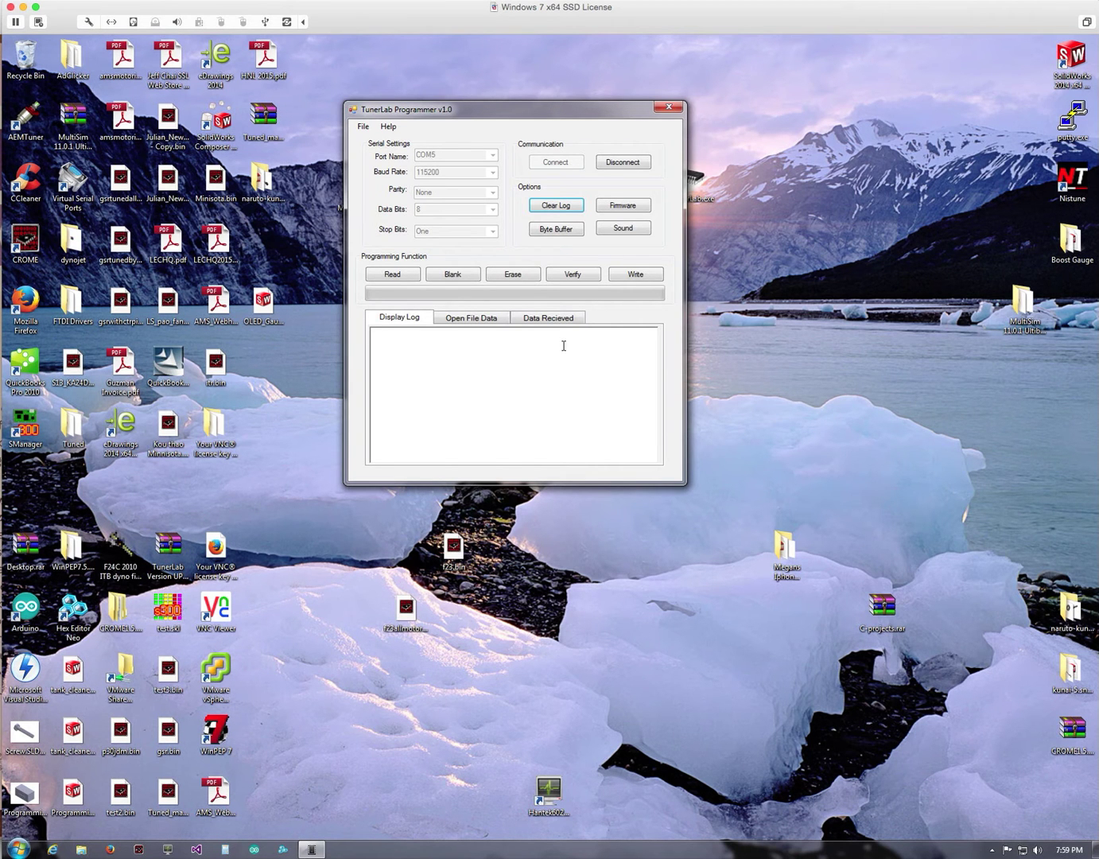
pyautogui.click(362, 127)
pyautogui.click(363, 140)
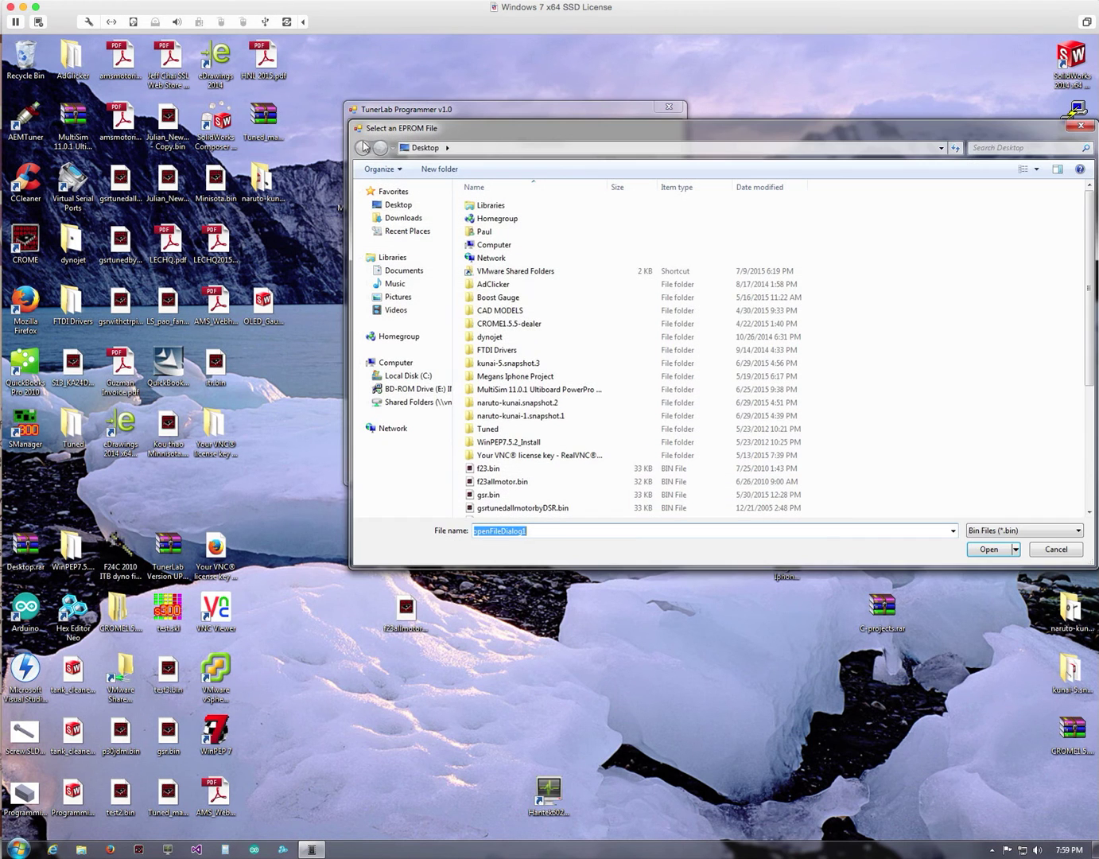
pyautogui.click(1057, 549)
# Load LS_pao_fang.bin from the desktop into the programmer, and examine the opened file's hex data and the received data view.
pyautogui.click(299, 537)
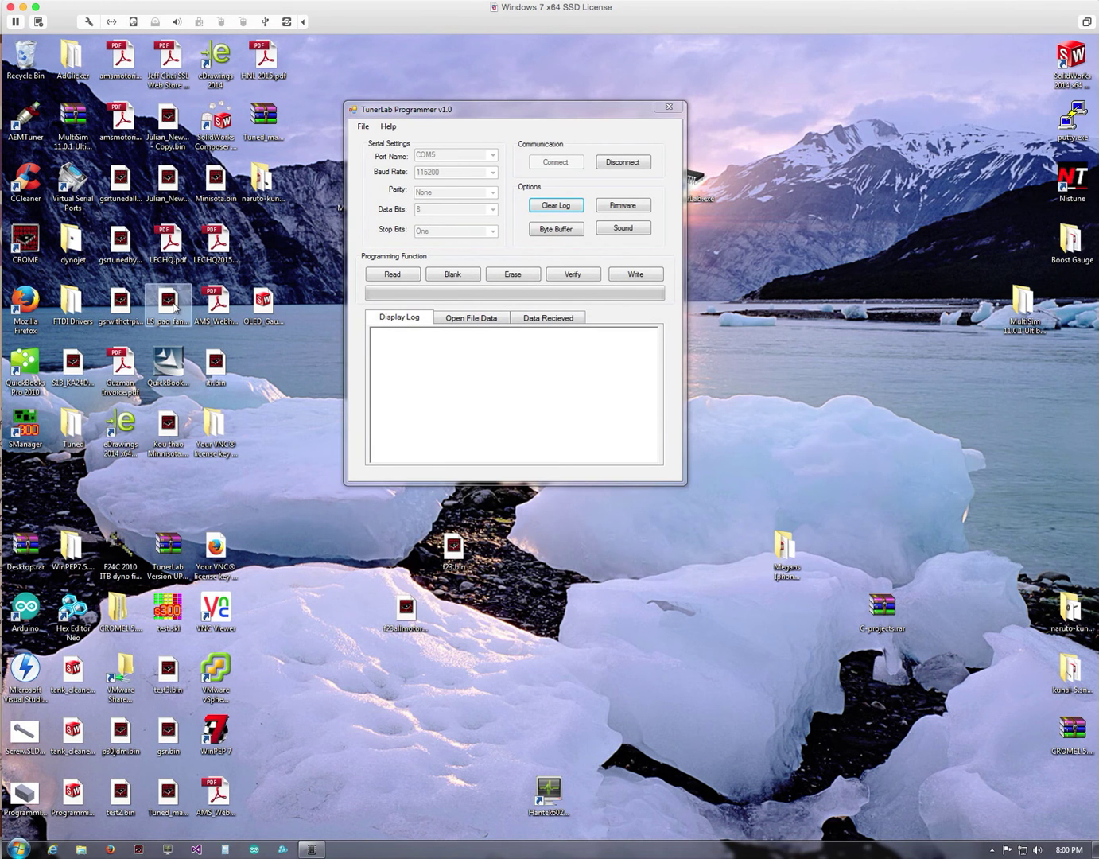
pyautogui.moveTo(178, 308); pyautogui.dragTo(478, 364)
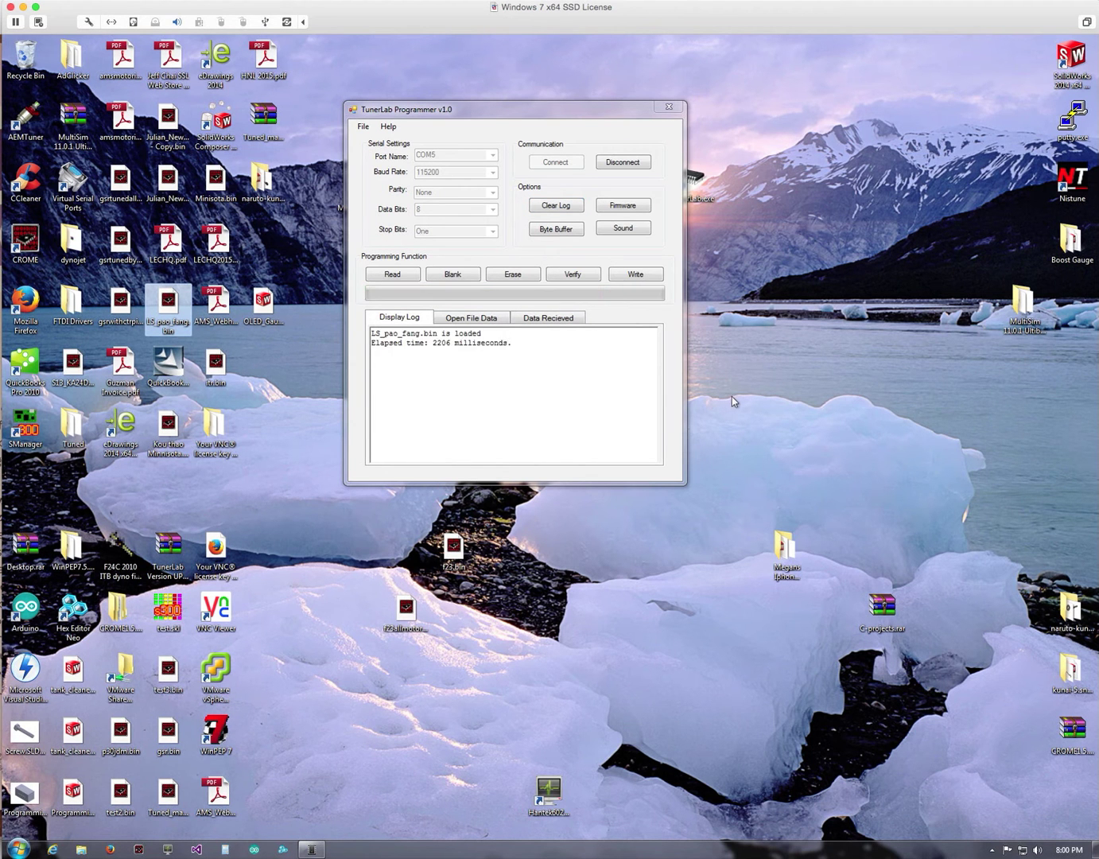
pyautogui.click(470, 318)
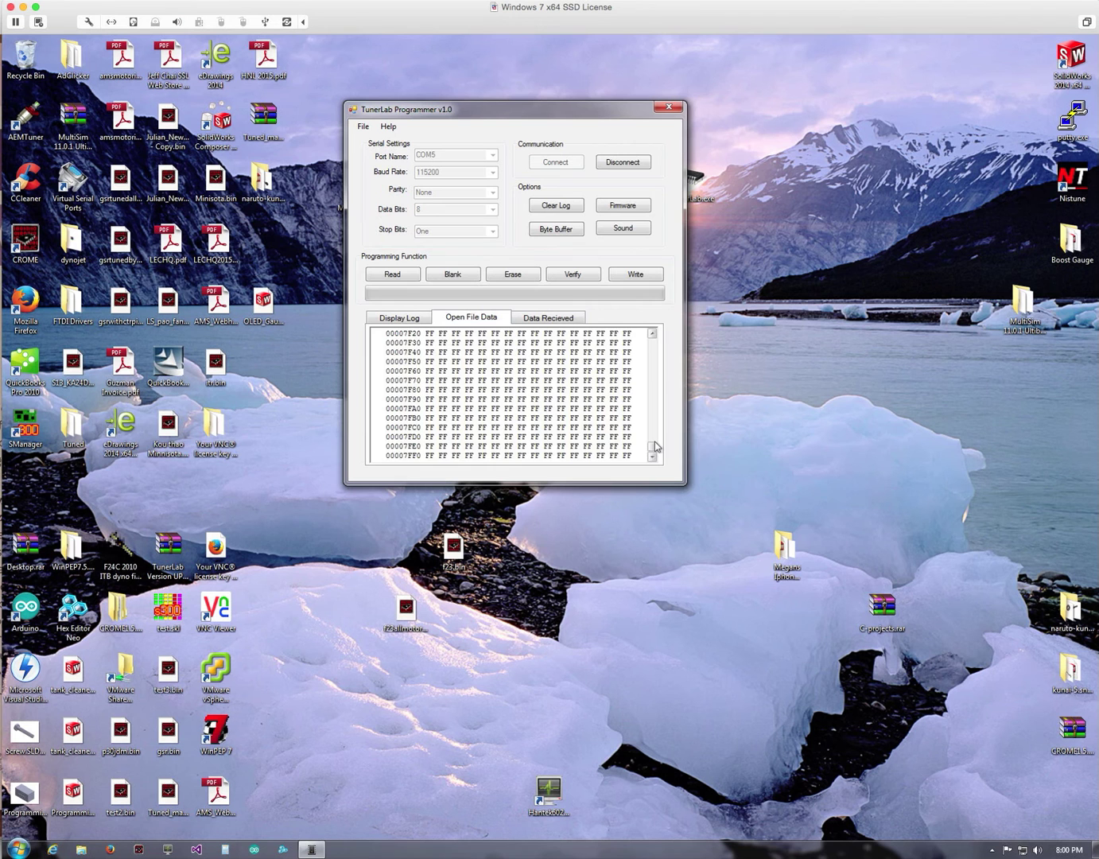
pyautogui.moveTo(656, 447); pyautogui.dragTo(654, 354)
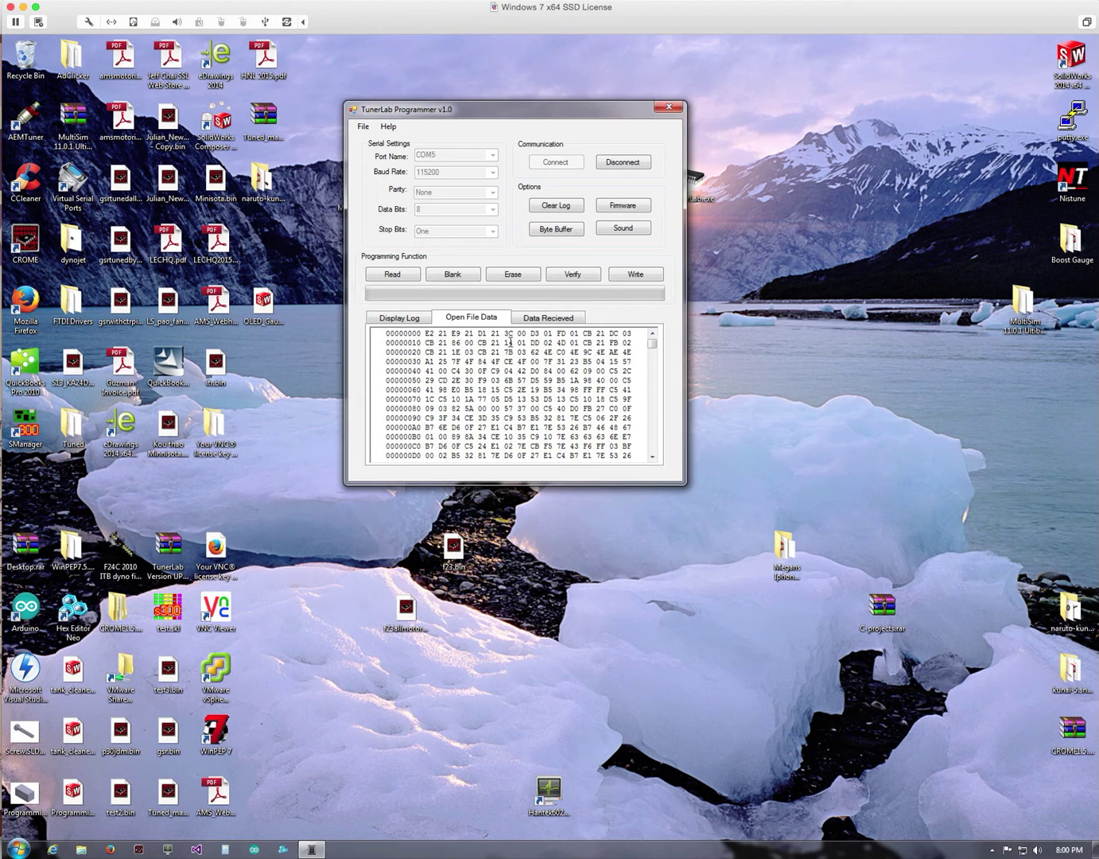
pyautogui.moveTo(653, 343)
pyautogui.mouseDown()
pyautogui.moveTo(651, 447)
pyautogui.moveTo(653, 338)
pyautogui.mouseUp()
pyautogui.click(551, 318)
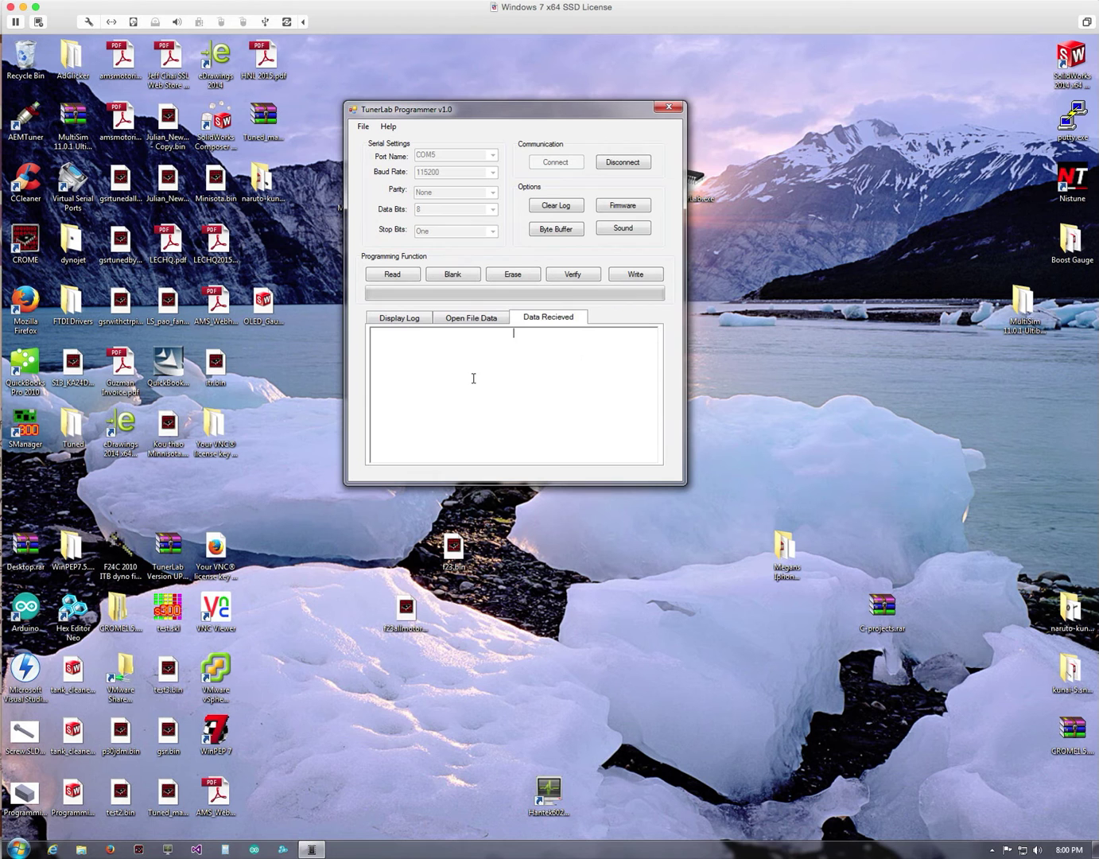
# Examine the hex data of the opened bin file and return to the display log.
pyautogui.click(473, 320)
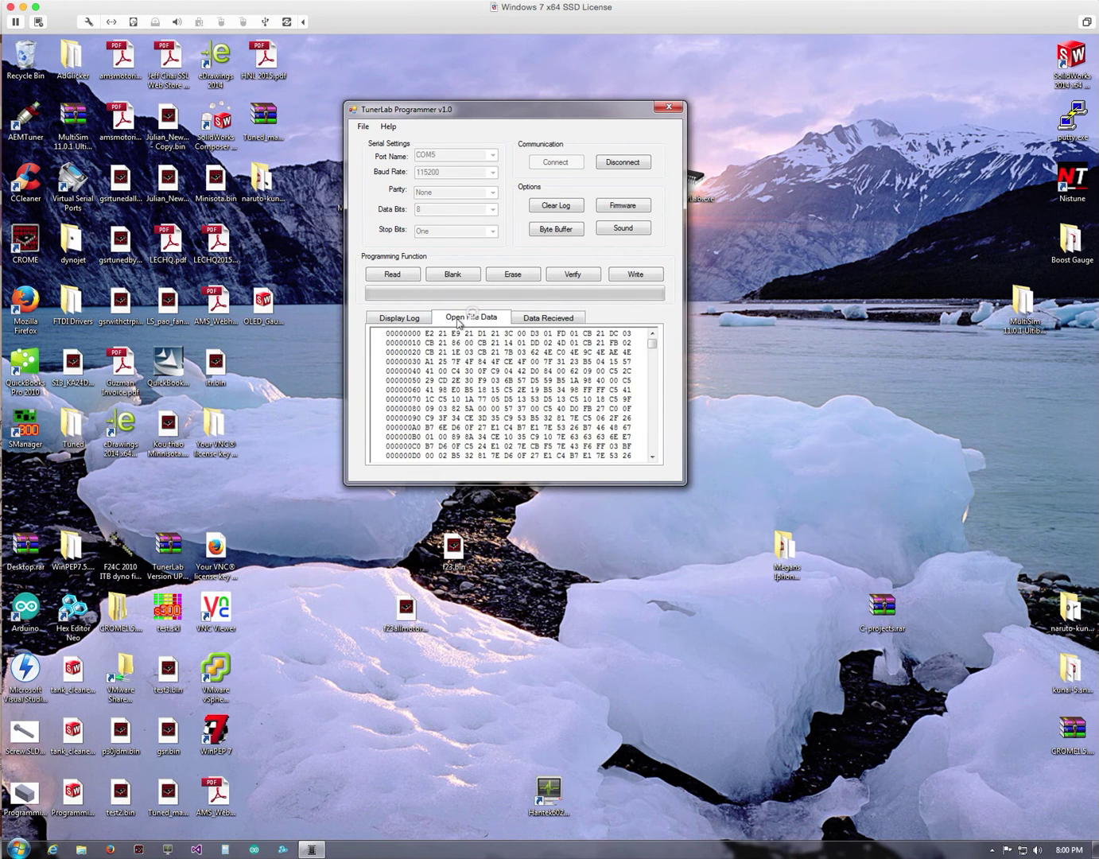
pyautogui.click(407, 319)
pyautogui.click(454, 318)
pyautogui.moveTo(385, 333); pyautogui.dragTo(562, 437)
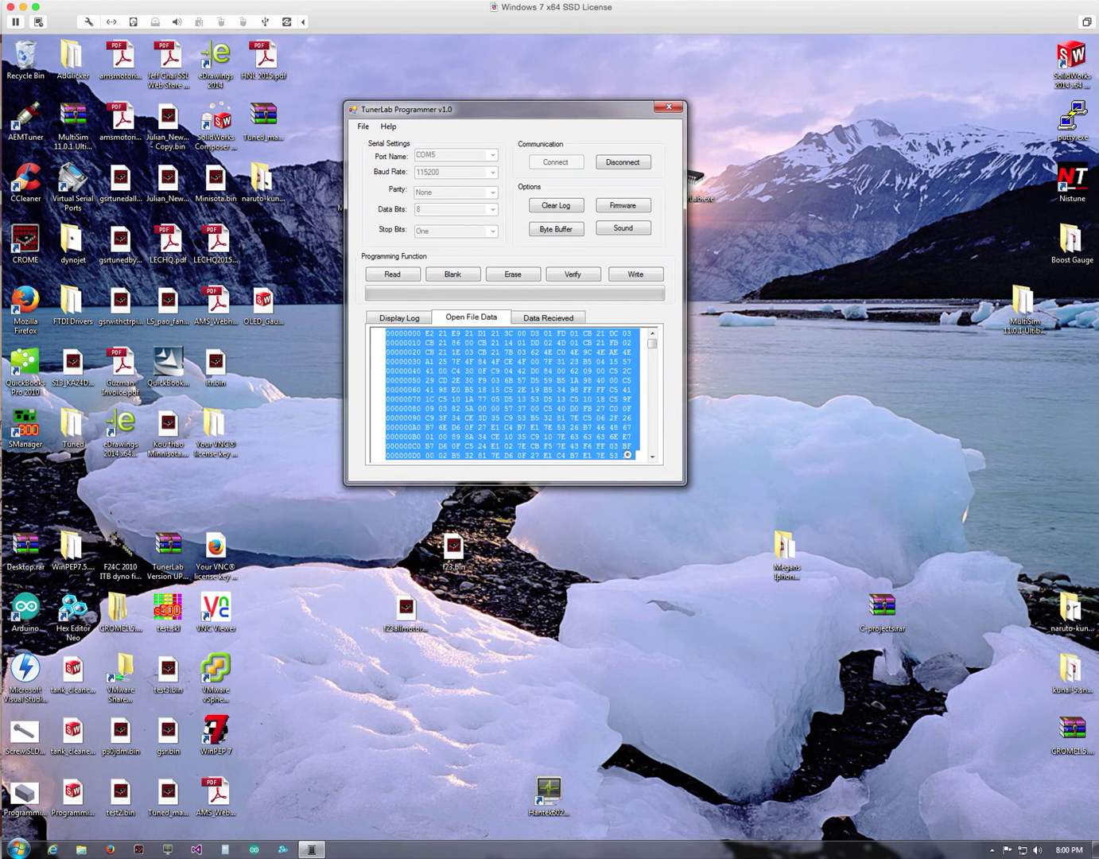
pyautogui.click(638, 454)
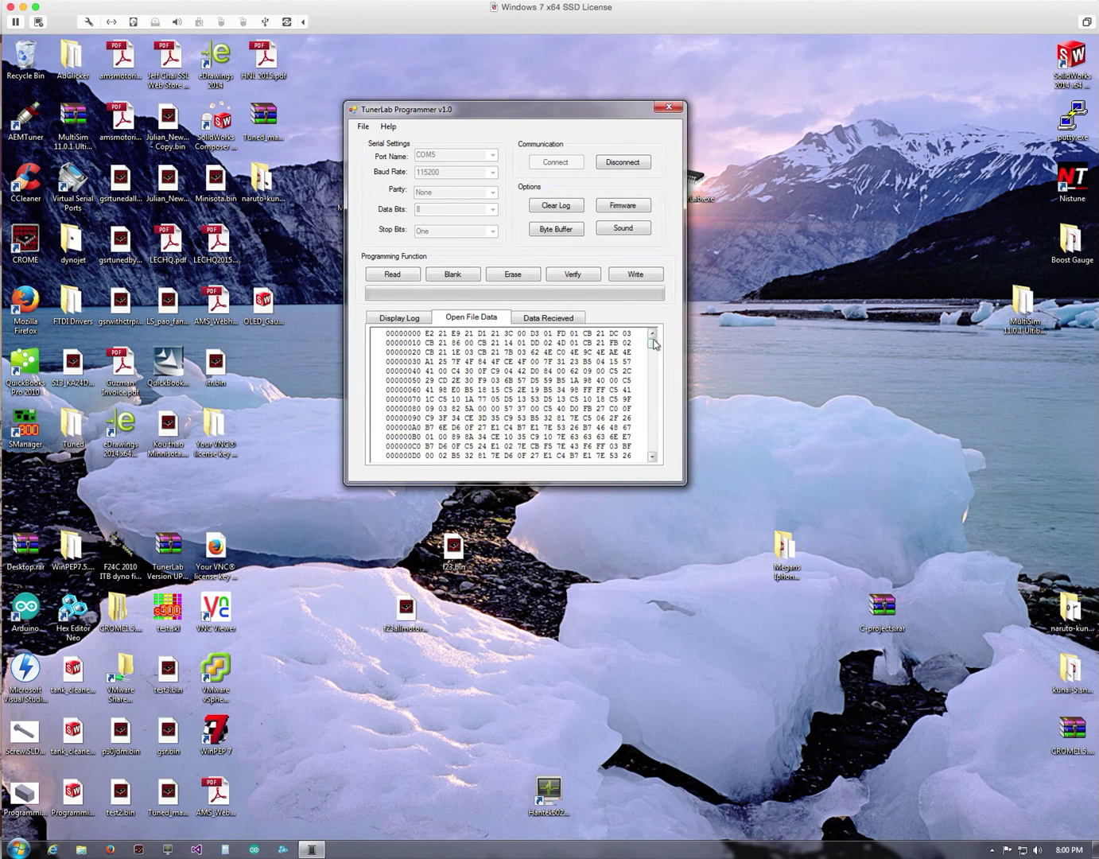
pyautogui.moveTo(652, 342)
pyautogui.mouseDown()
pyautogui.moveTo(651, 448)
pyautogui.moveTo(653, 343)
pyautogui.mouseUp()
pyautogui.click(412, 316)
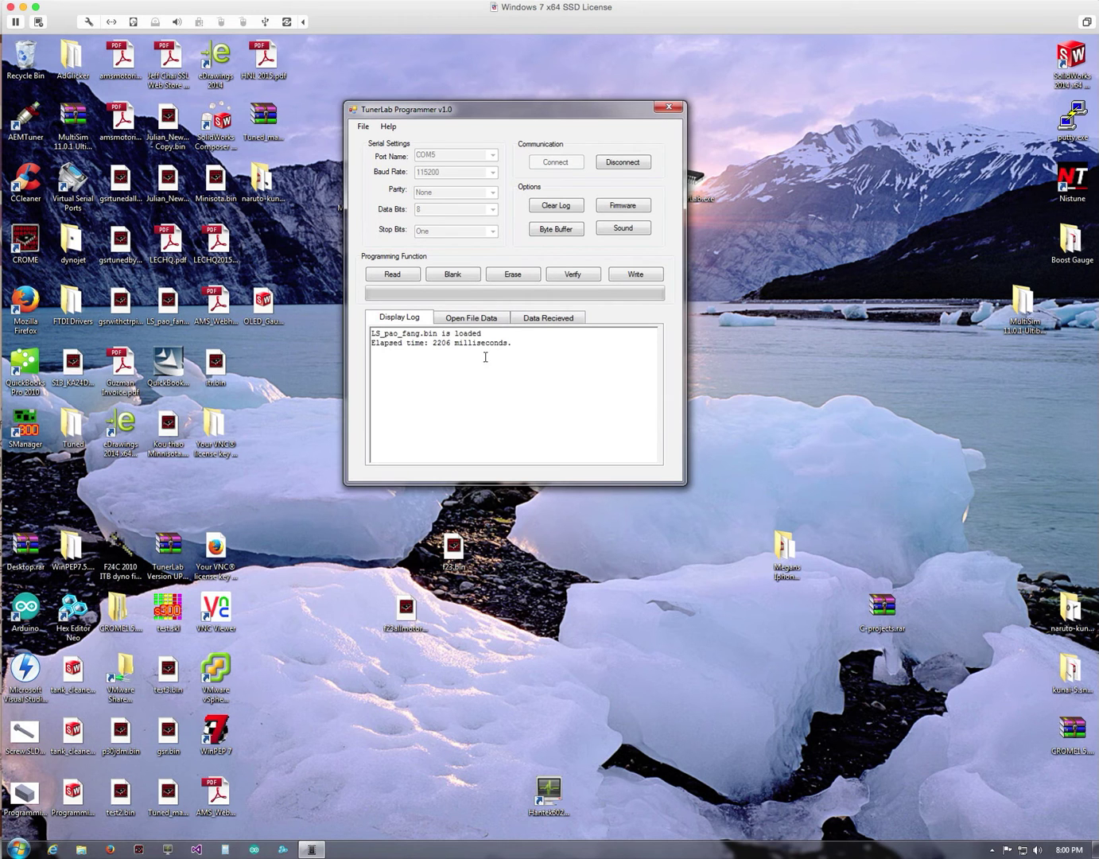
# Run a blank check on the chip and read its result in the display log.
pyautogui.click(462, 277)
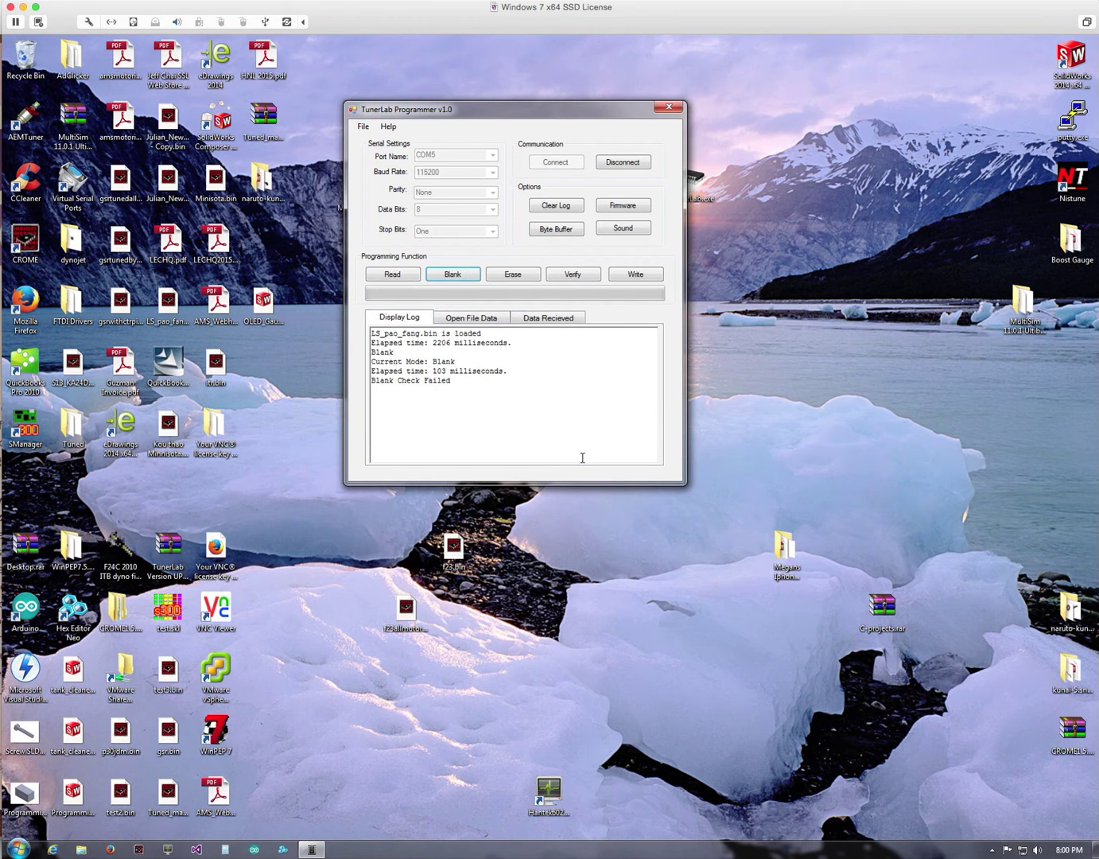
pyautogui.moveTo(480, 390); pyautogui.dragTo(361, 372)
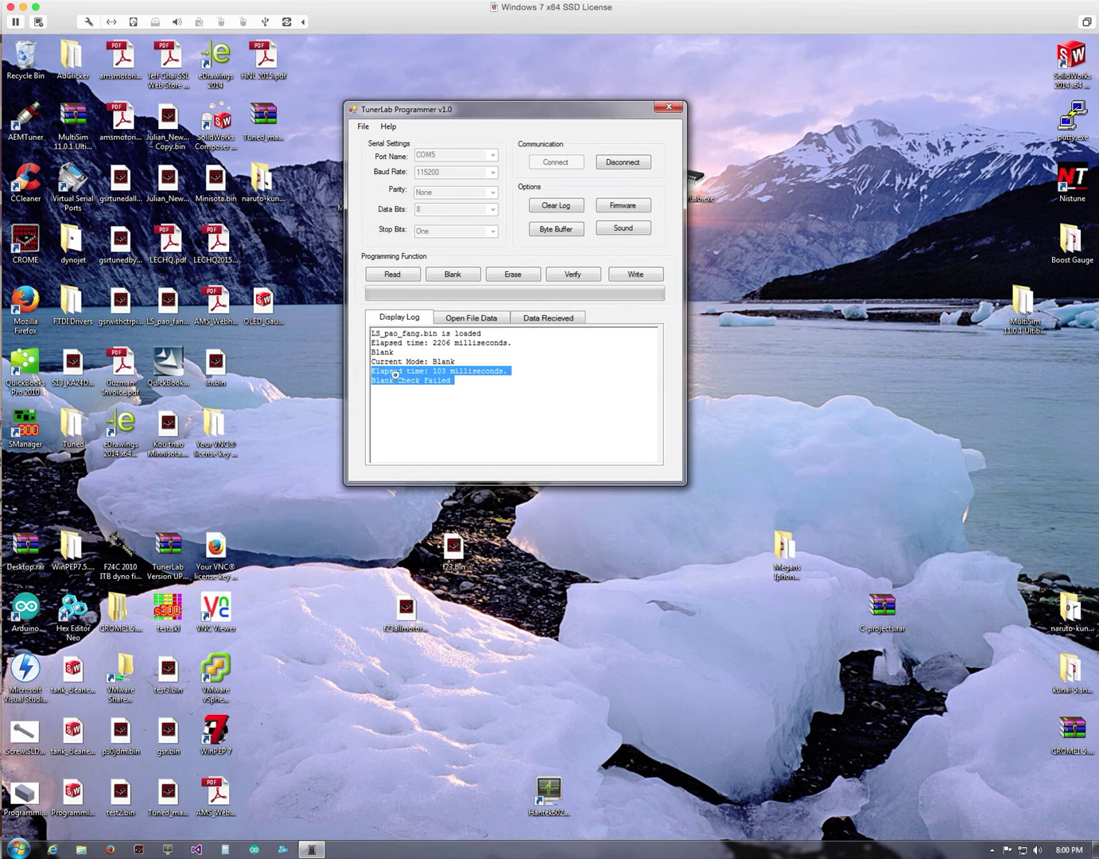
pyautogui.click(394, 380)
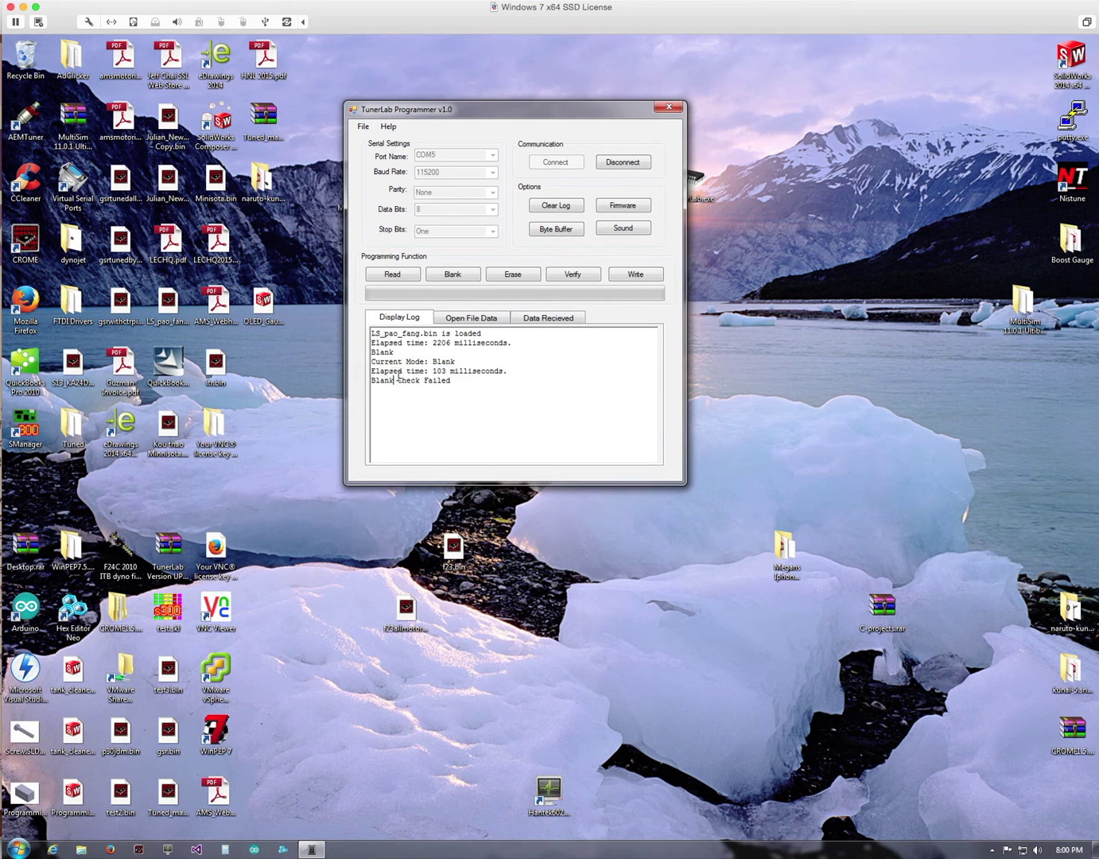
# Erase the chip's data, confirm the erasure, and run a blank check on the erased chip.
pyautogui.click(513, 281)
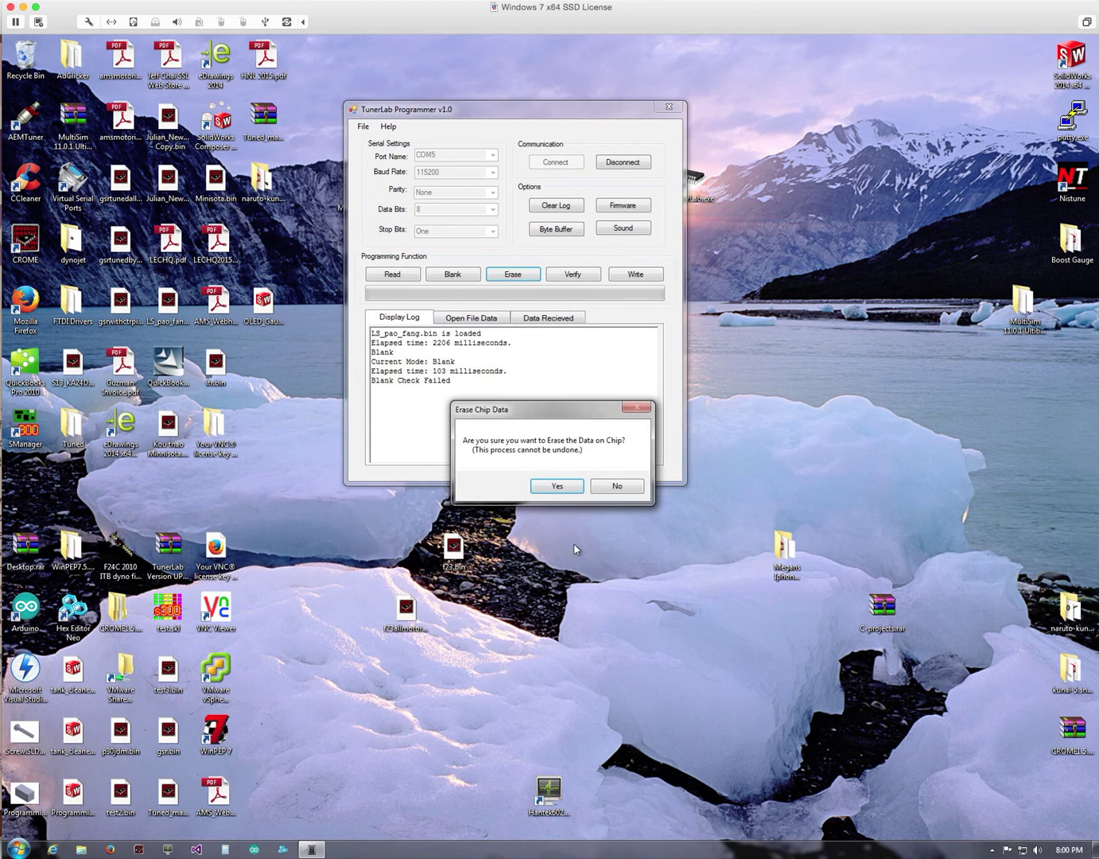
pyautogui.click(559, 487)
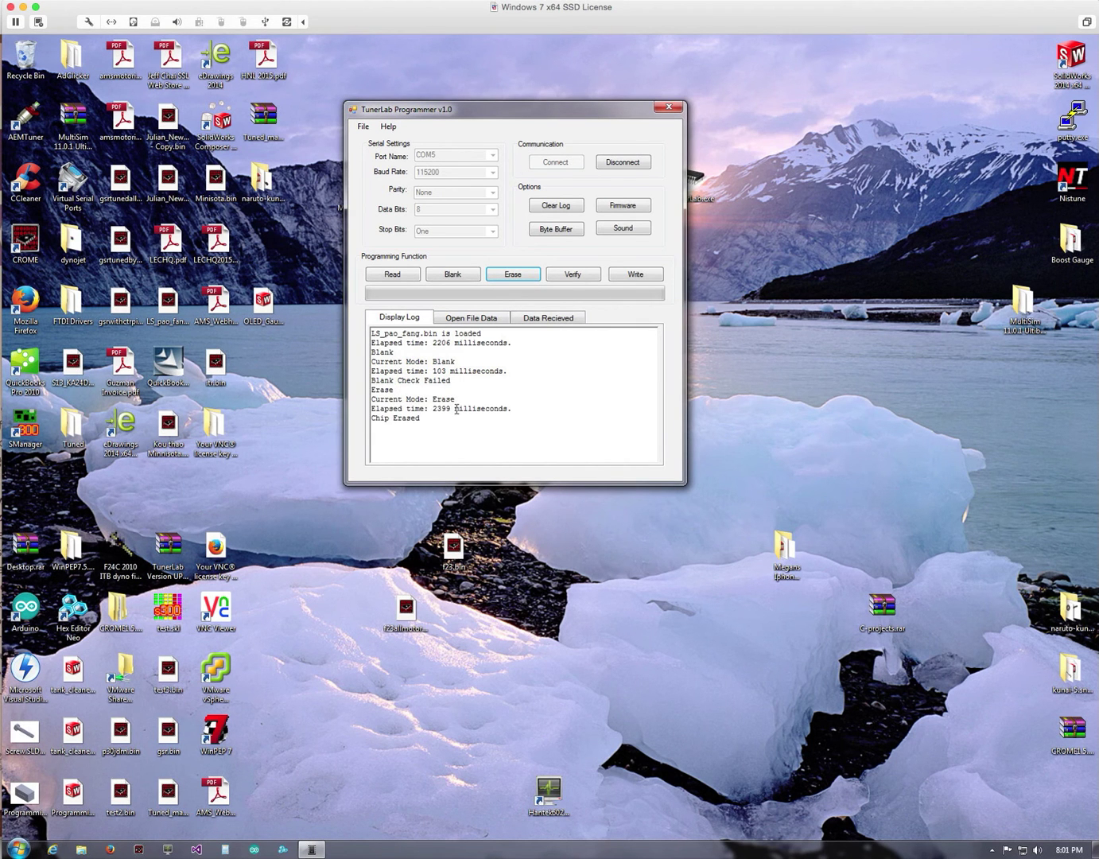
pyautogui.moveTo(431, 420); pyautogui.dragTo(370, 420)
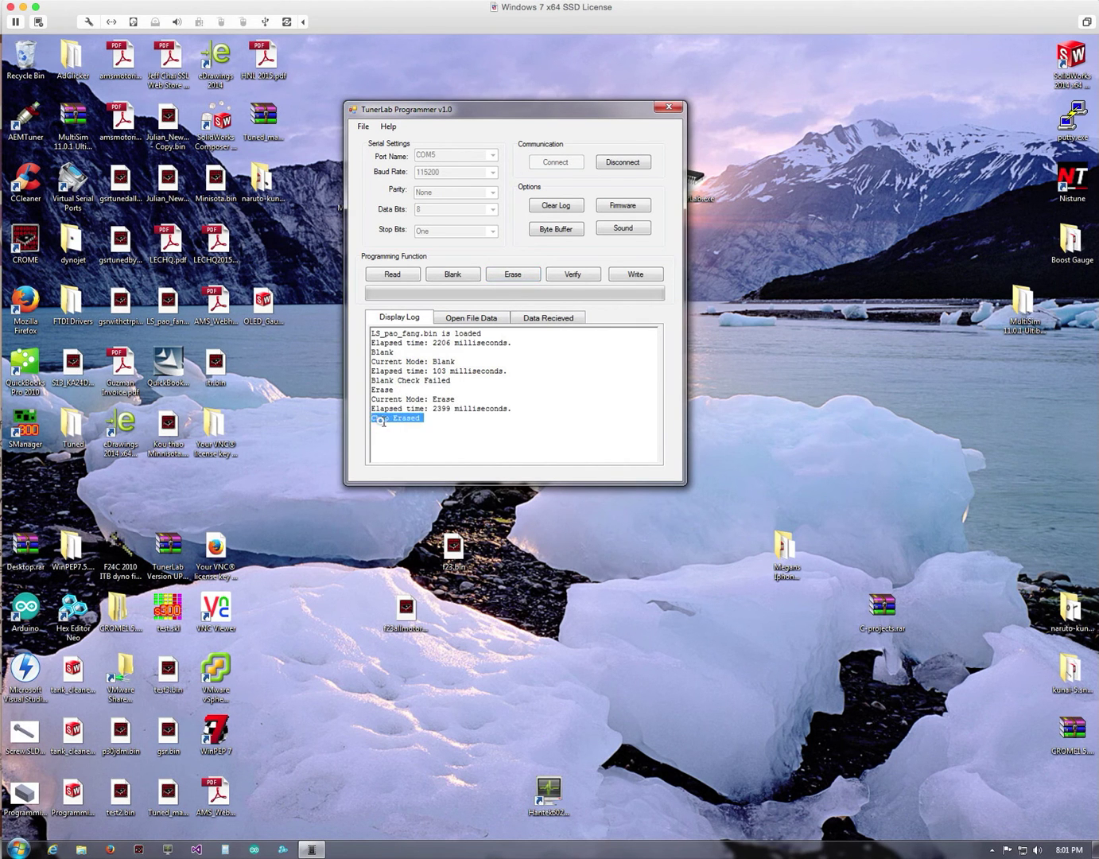
pyautogui.click(461, 275)
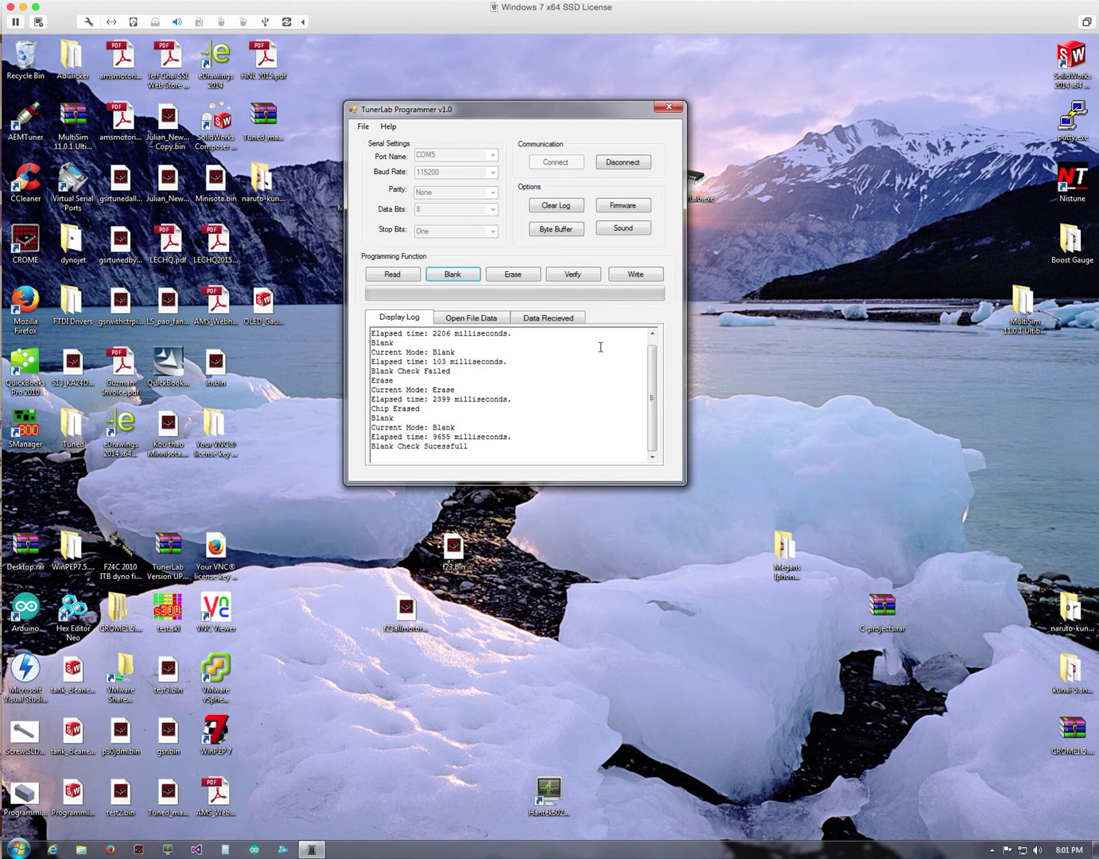
pyautogui.moveTo(469, 447); pyautogui.dragTo(370, 449)
pyautogui.click(465, 447)
# Write the loaded bin file to the chip, read the chip back, and view the received data from its first address.
pyautogui.click(648, 274)
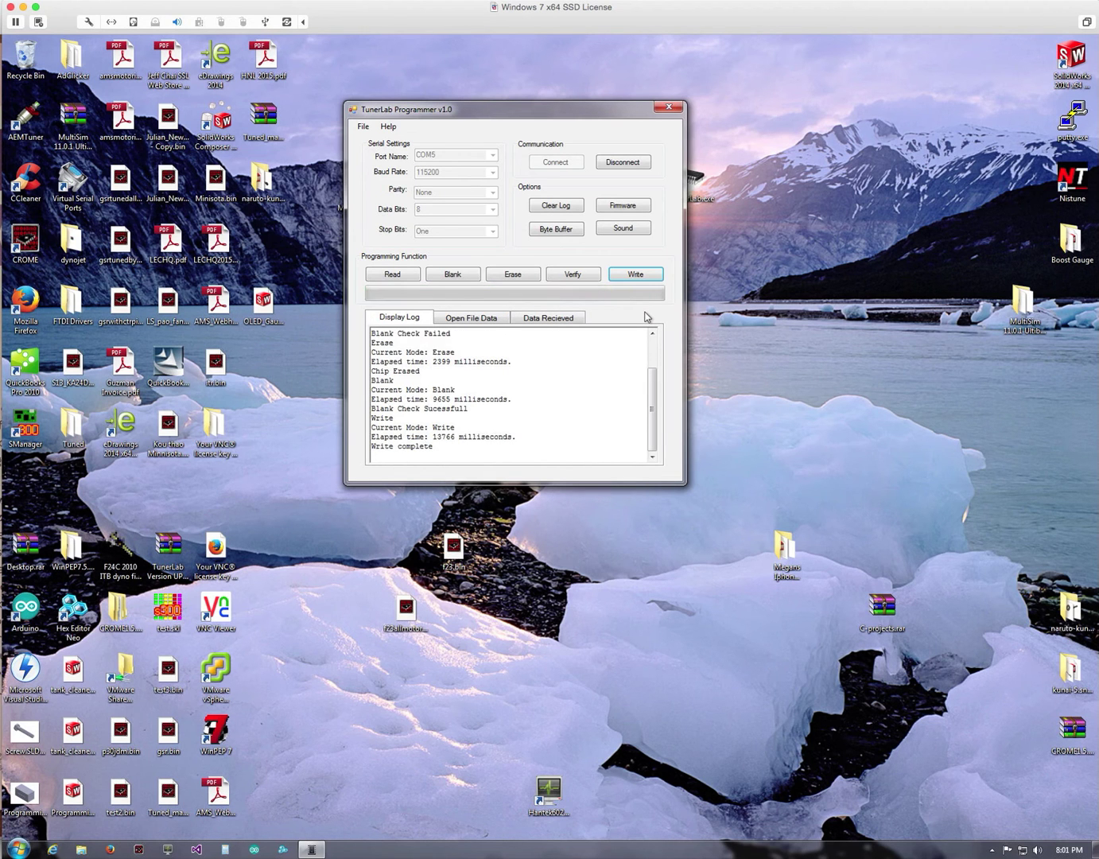
pyautogui.click(401, 277)
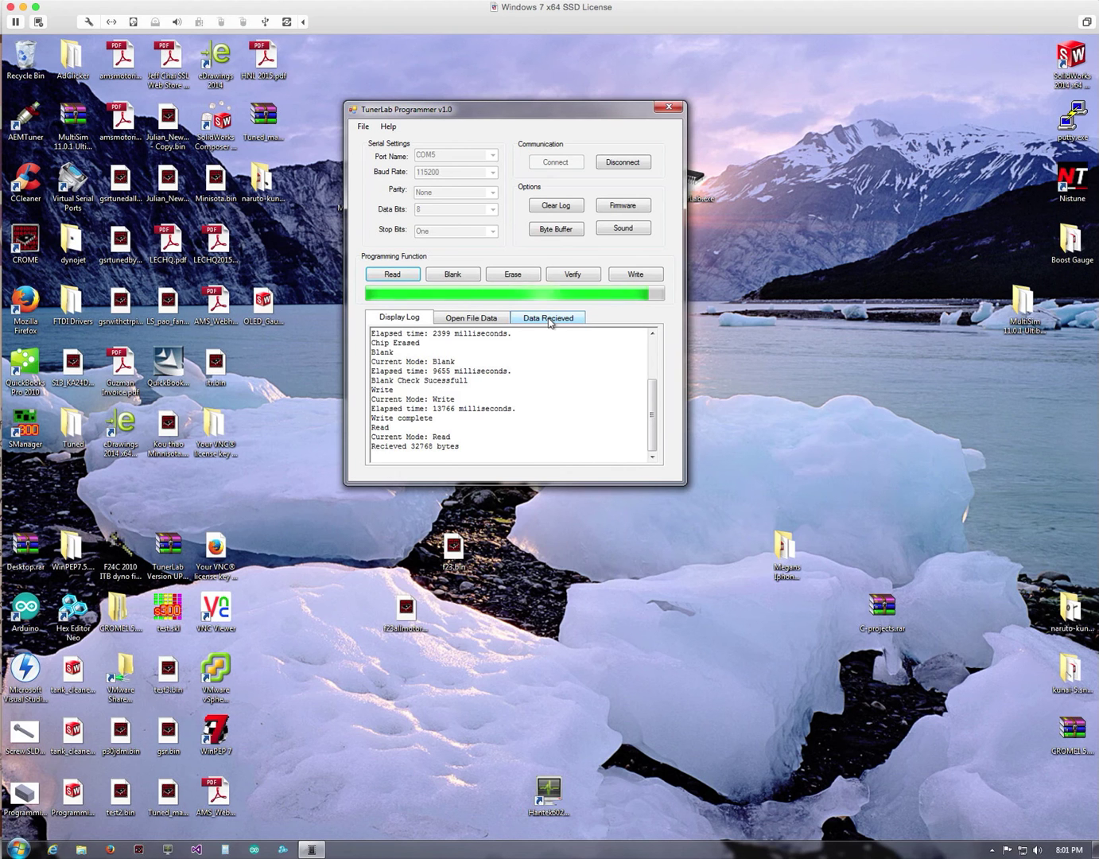
pyautogui.click(548, 319)
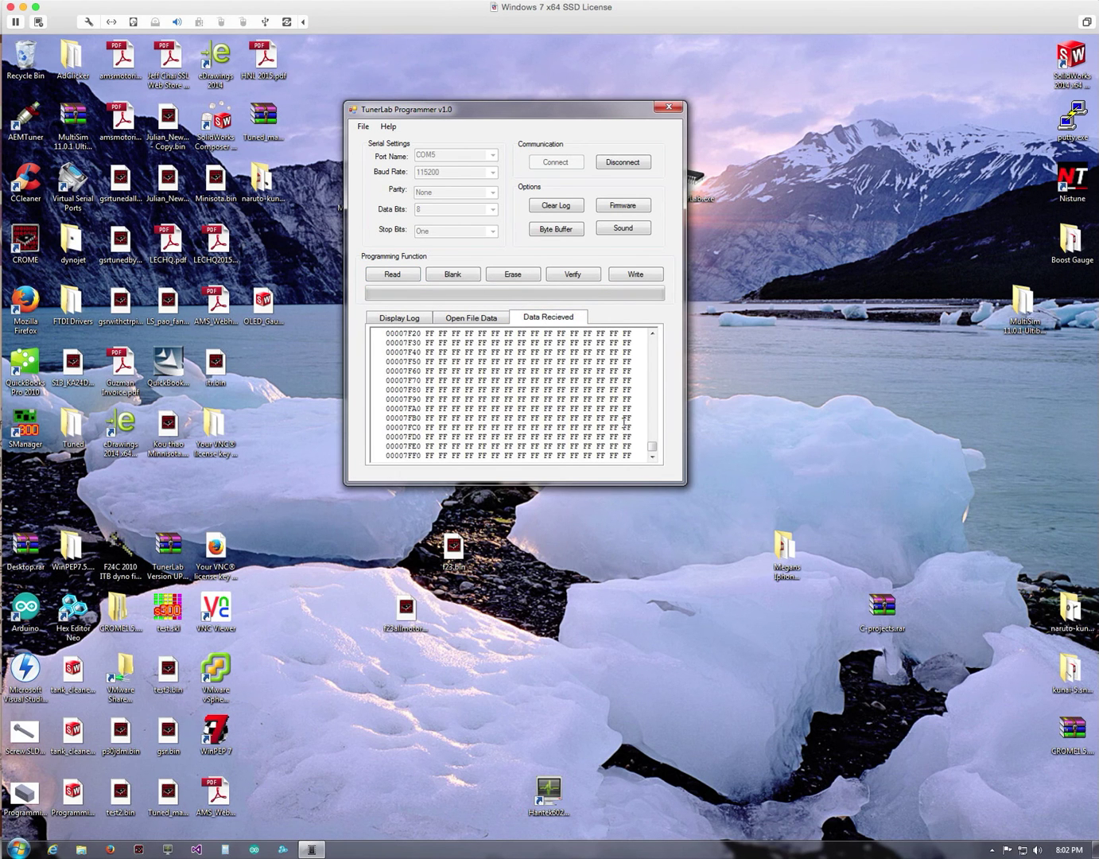
pyautogui.moveTo(653, 455); pyautogui.dragTo(651, 338)
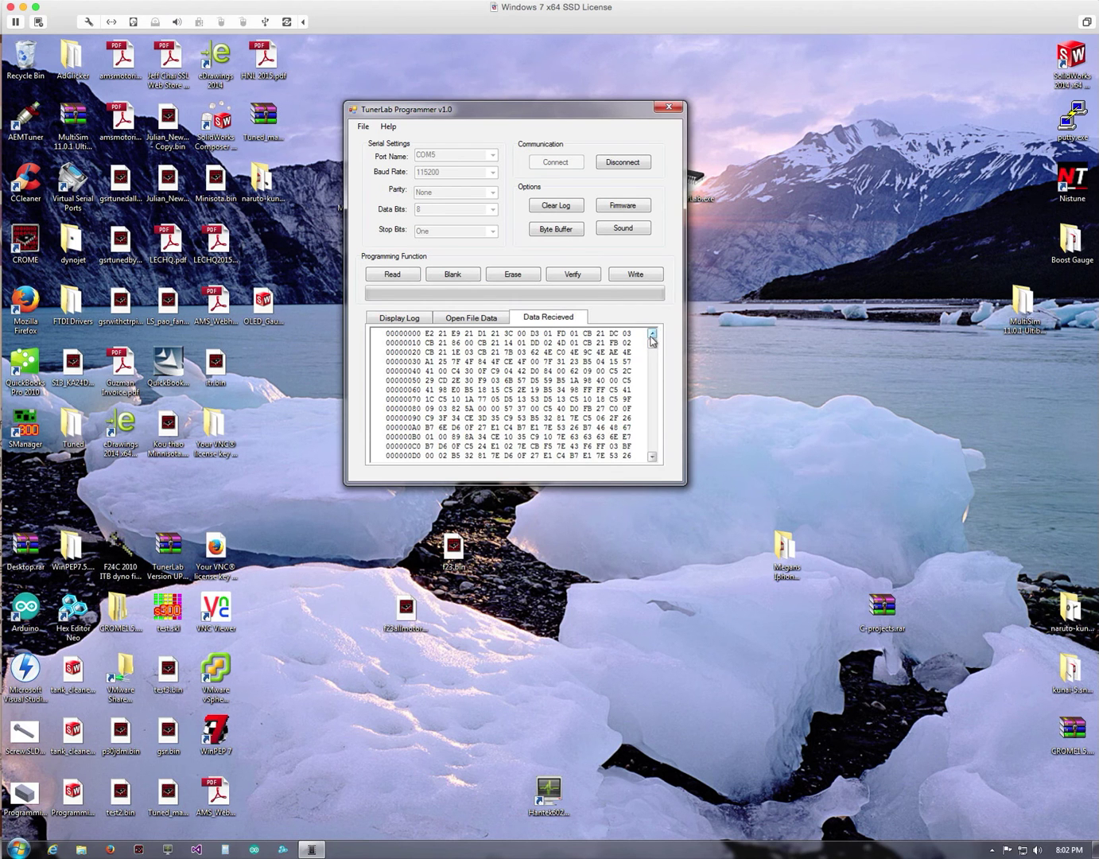
# Verify the chip, compare the received data with the opened file's data, and read the verification result in the display log.
pyautogui.click(574, 275)
pyautogui.click(561, 318)
pyautogui.click(485, 318)
pyautogui.click(531, 319)
pyautogui.click(493, 319)
pyautogui.click(412, 318)
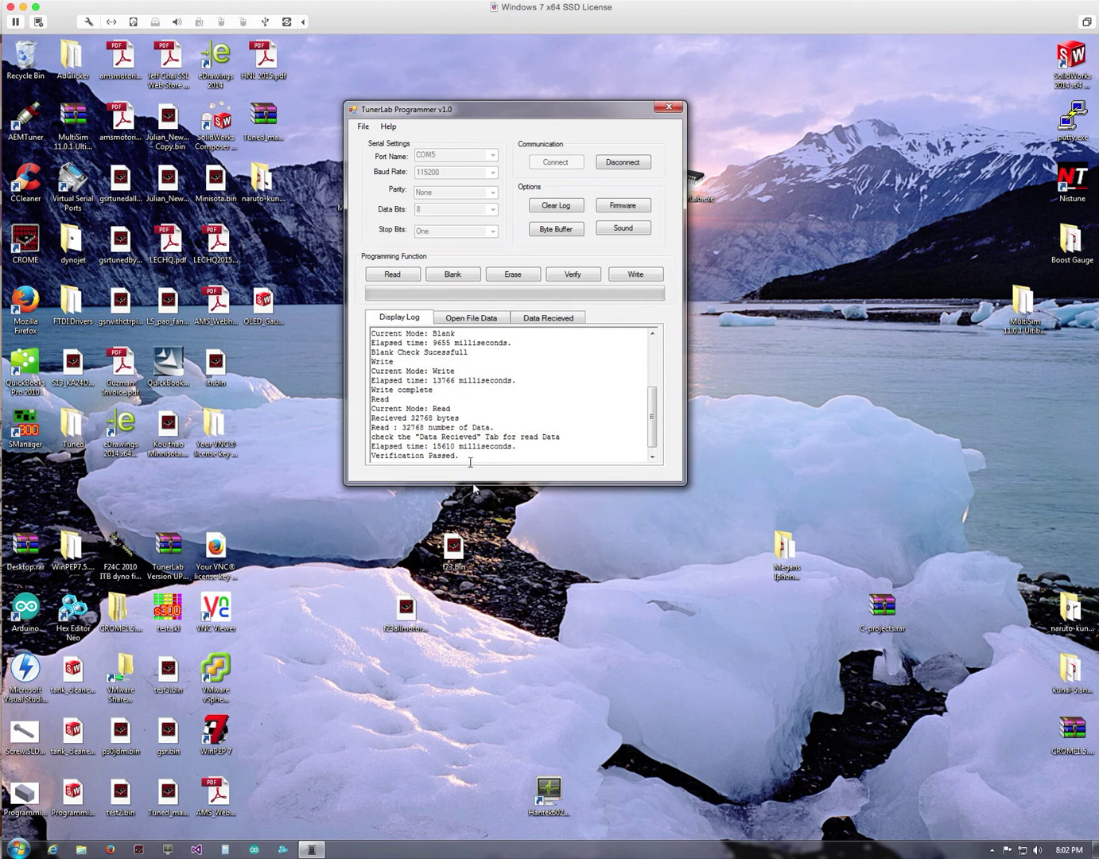
pyautogui.moveTo(461, 455); pyautogui.dragTo(367, 455)
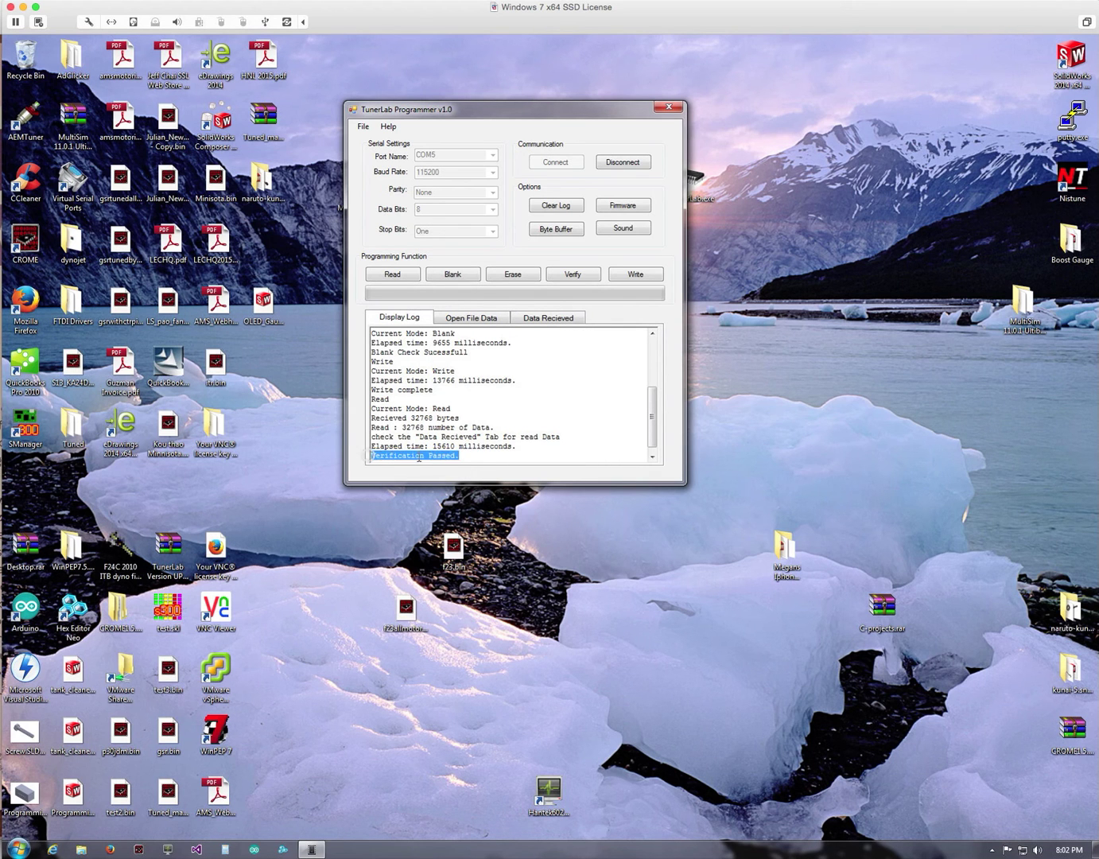
pyautogui.click(463, 456)
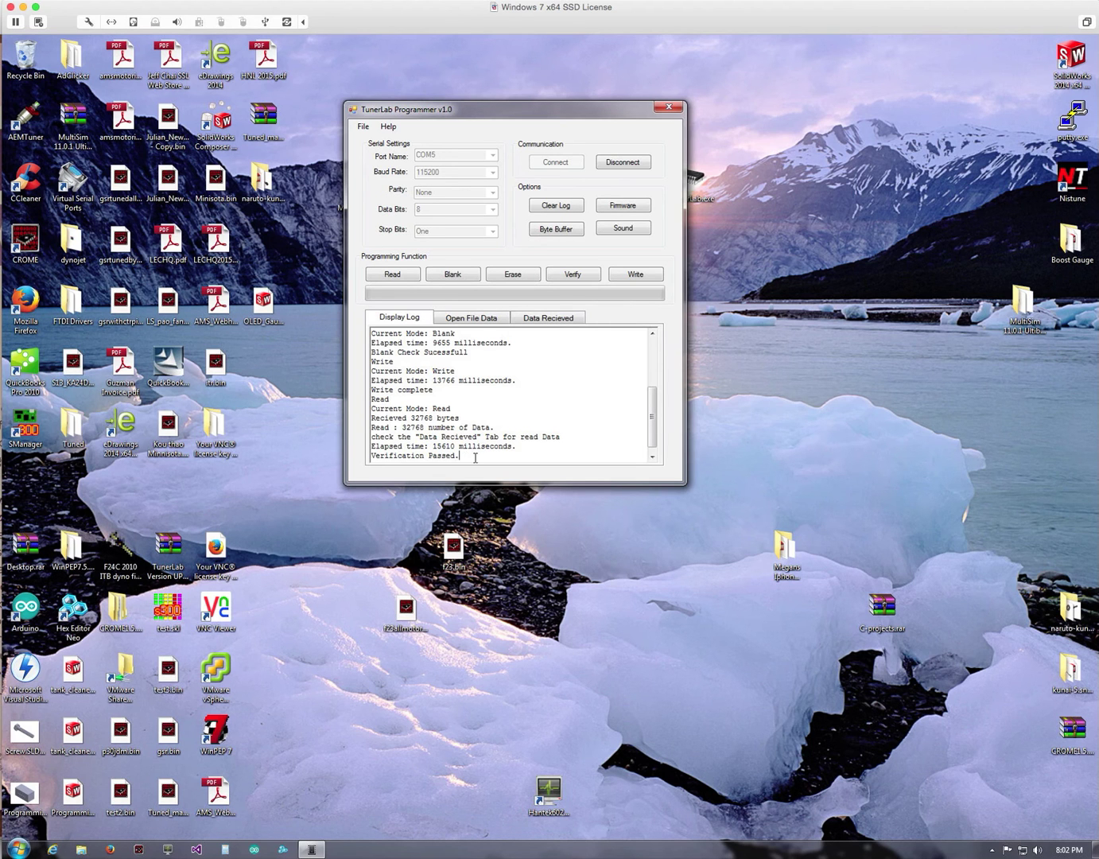
# Read the chip's contents again and save the received data to the desktop as testing1234.bin.
pyautogui.moveTo(557, 109); pyautogui.dragTo(579, 98)
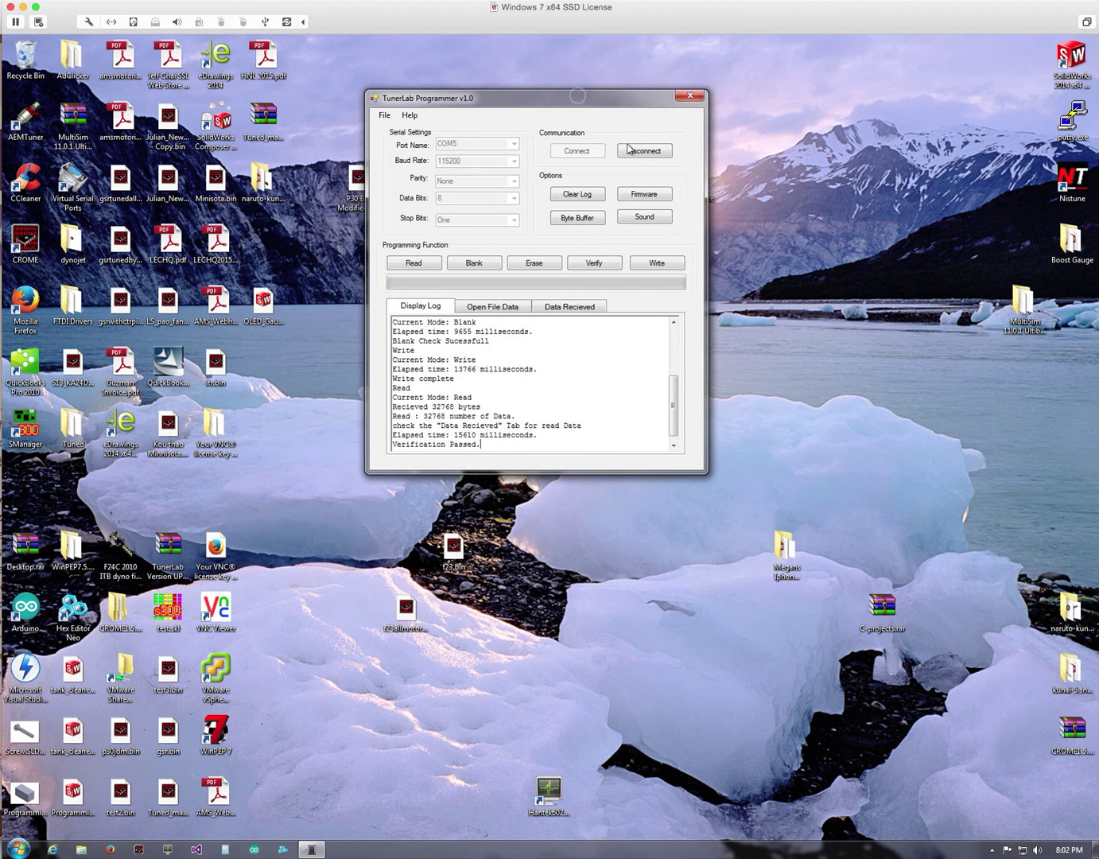
pyautogui.click(415, 264)
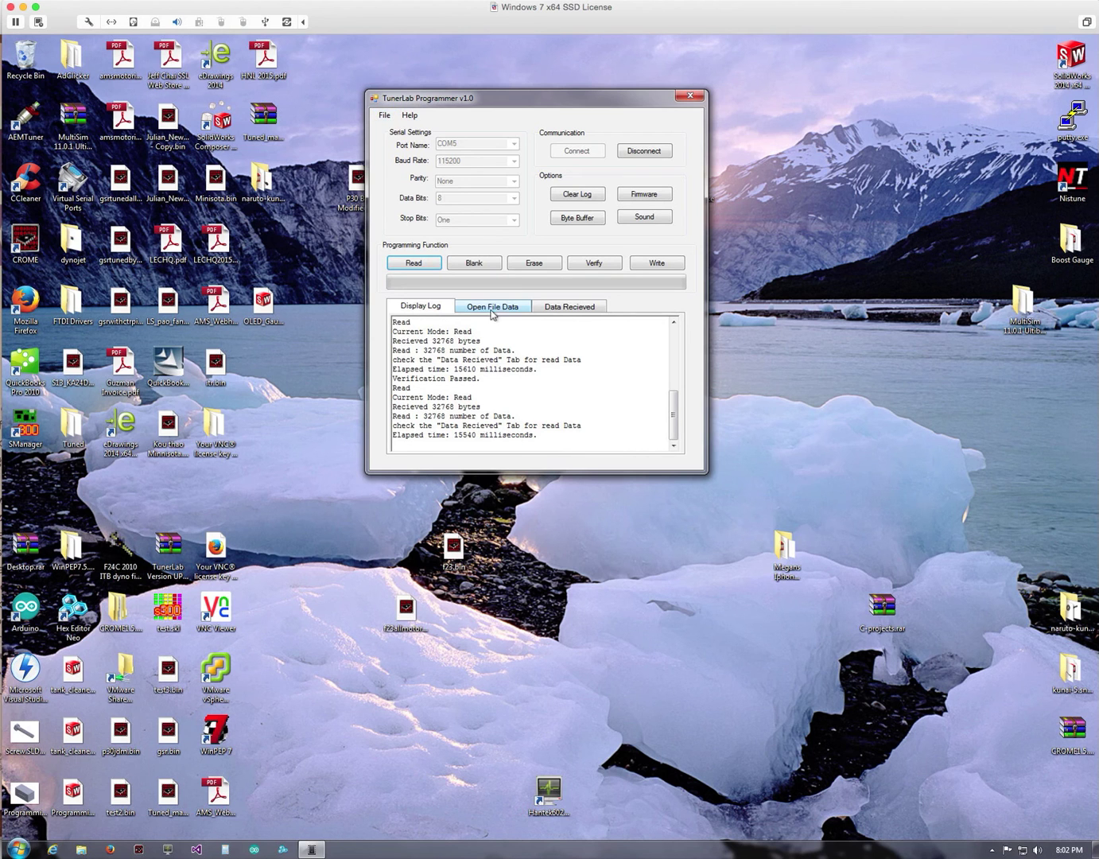
pyautogui.click(383, 116)
pyautogui.click(401, 156)
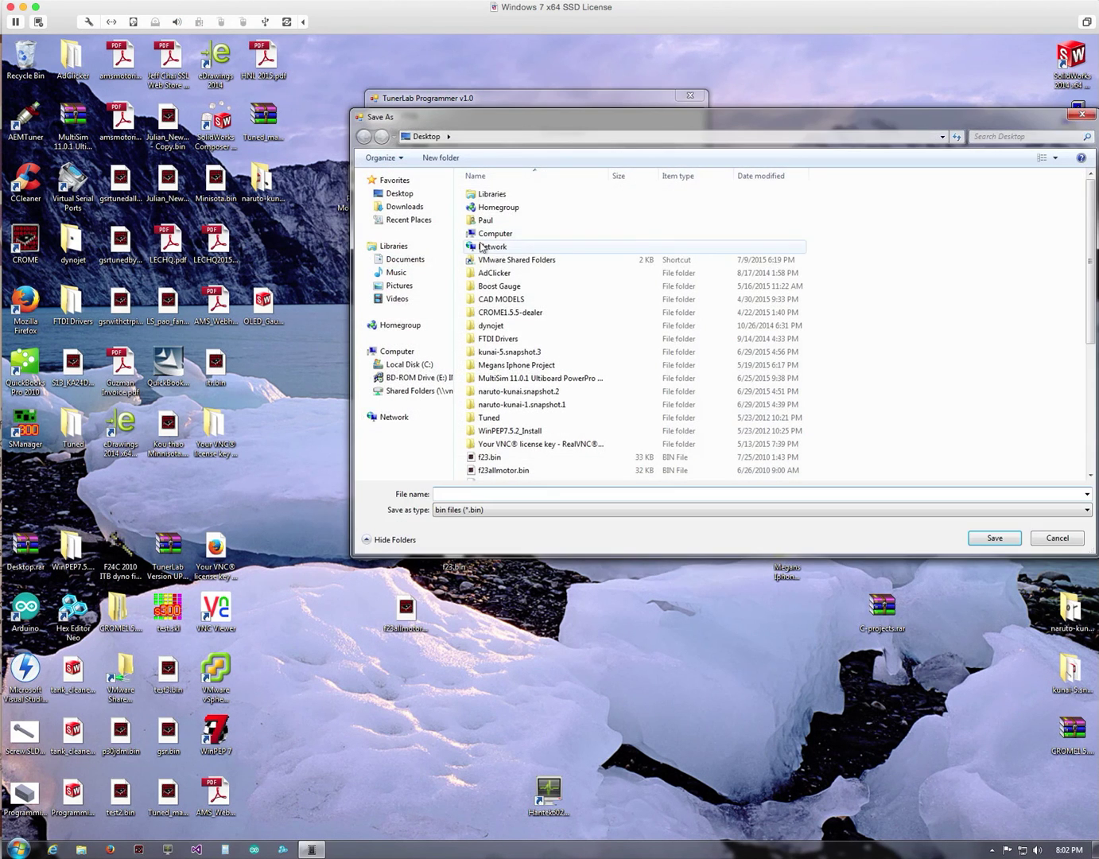
pyautogui.write('testing1234.bin')
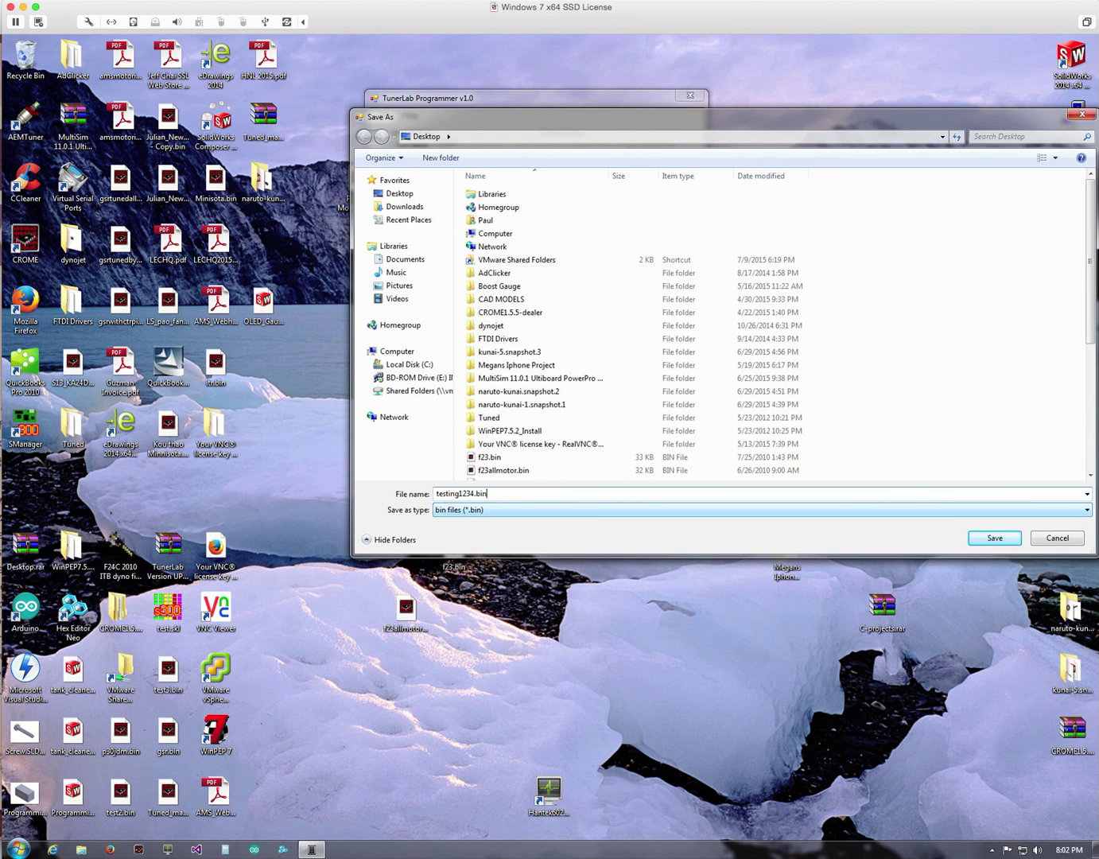
pyautogui.press('Return')
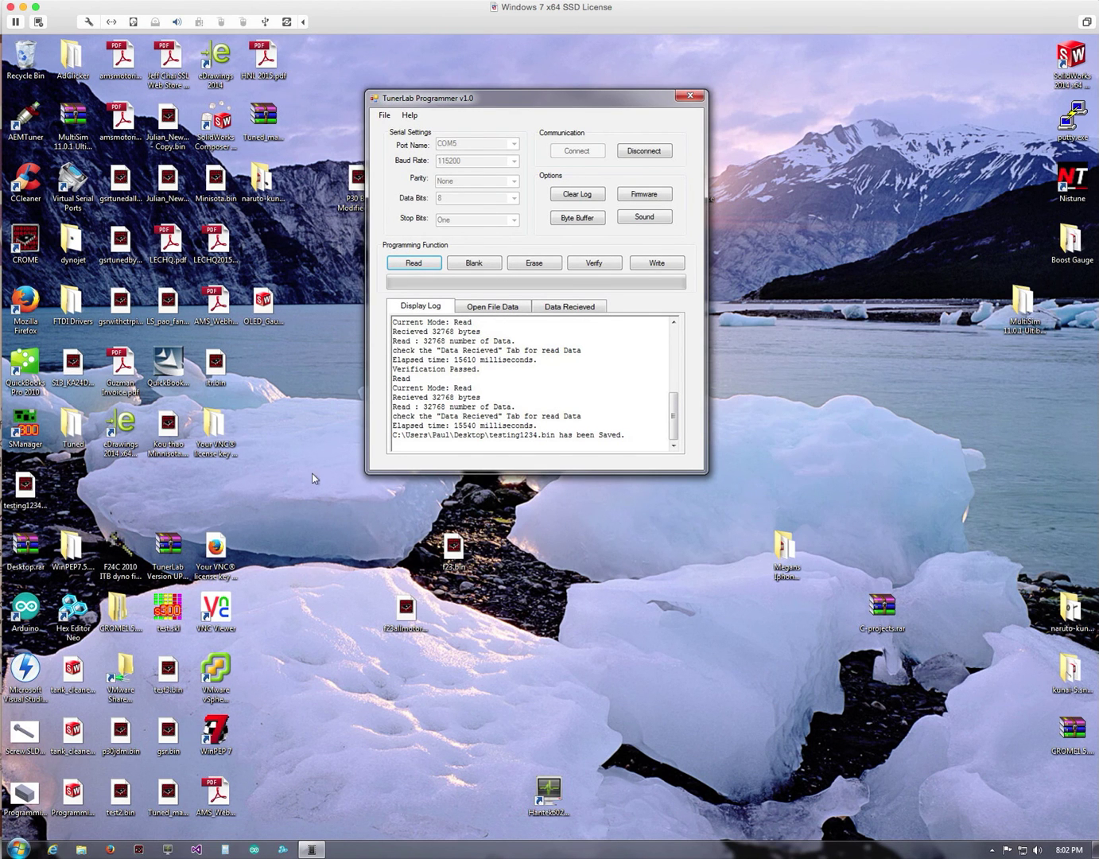
# Open testing1234.bin from the desktop in CROME and dismiss the start-up notice.
pyautogui.click(48, 496)
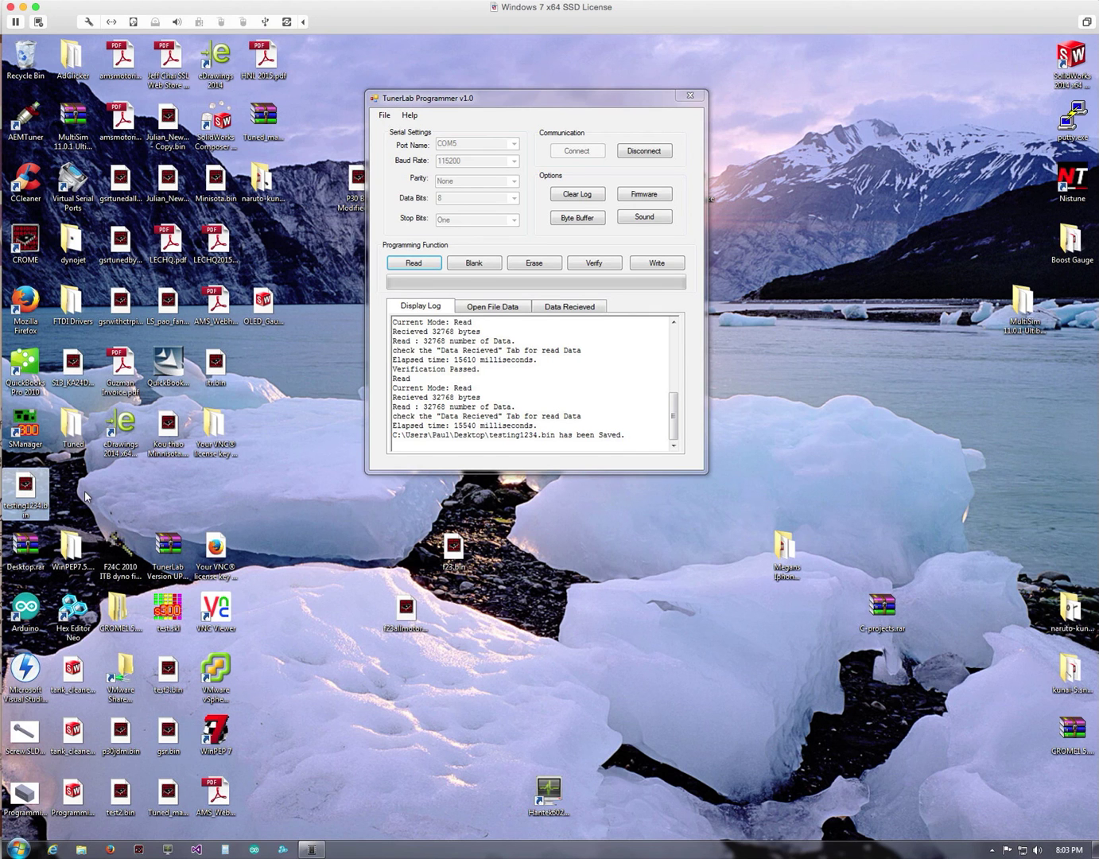
pyautogui.doubleClick(28, 489)
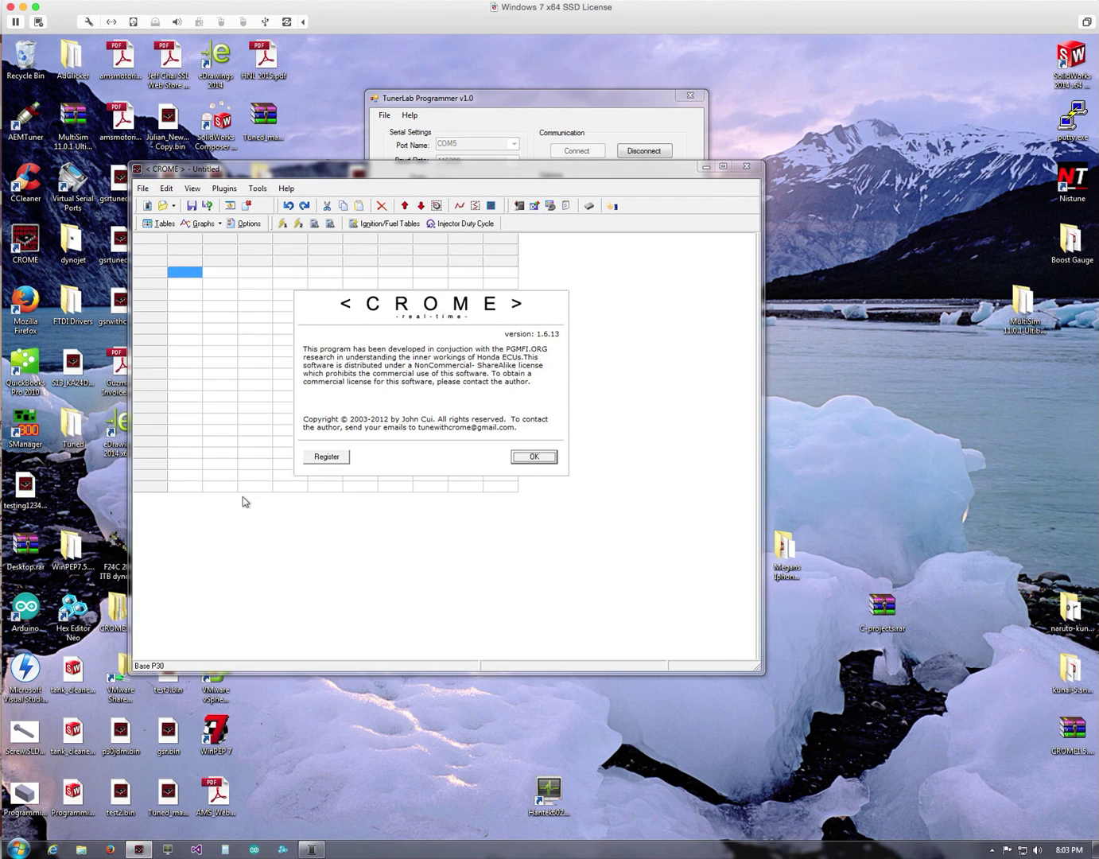
pyautogui.click(532, 456)
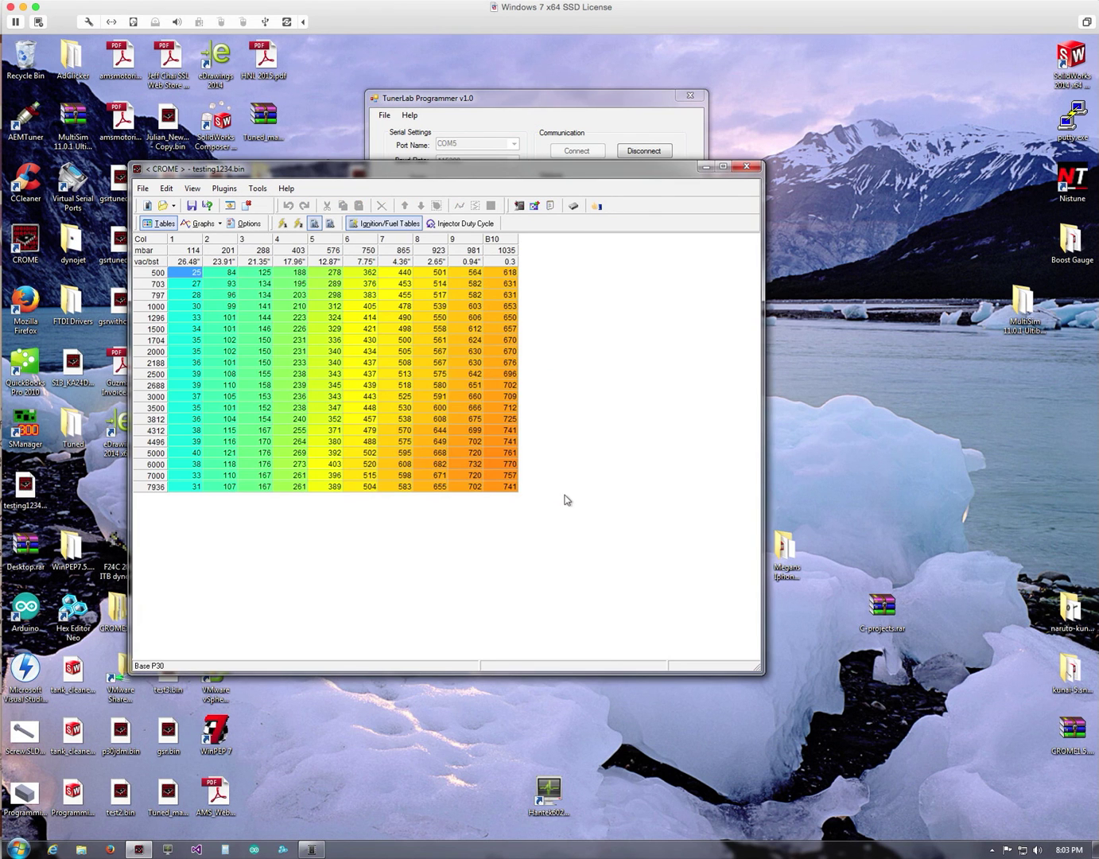
# Examine the saved file's table values and its options page in CROME, then close CROME without editing.
pyautogui.click(421, 409)
pyautogui.click(360, 409)
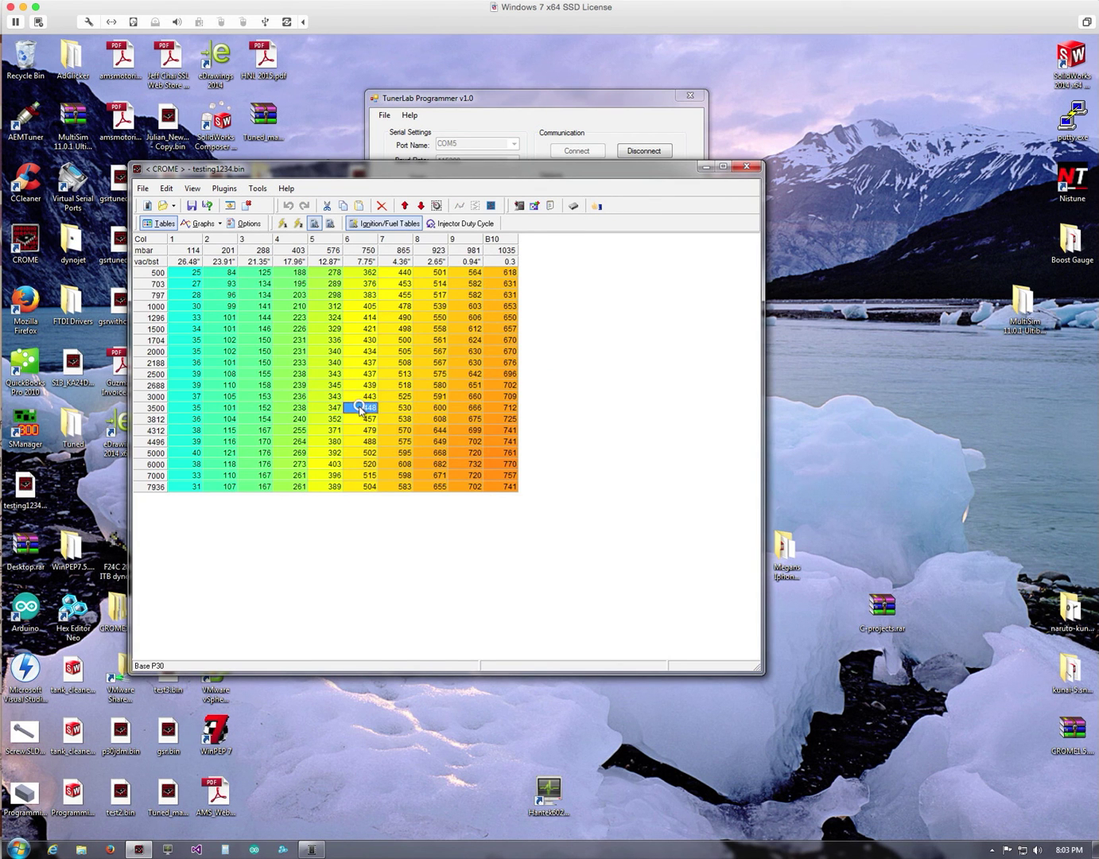
pyautogui.click(248, 225)
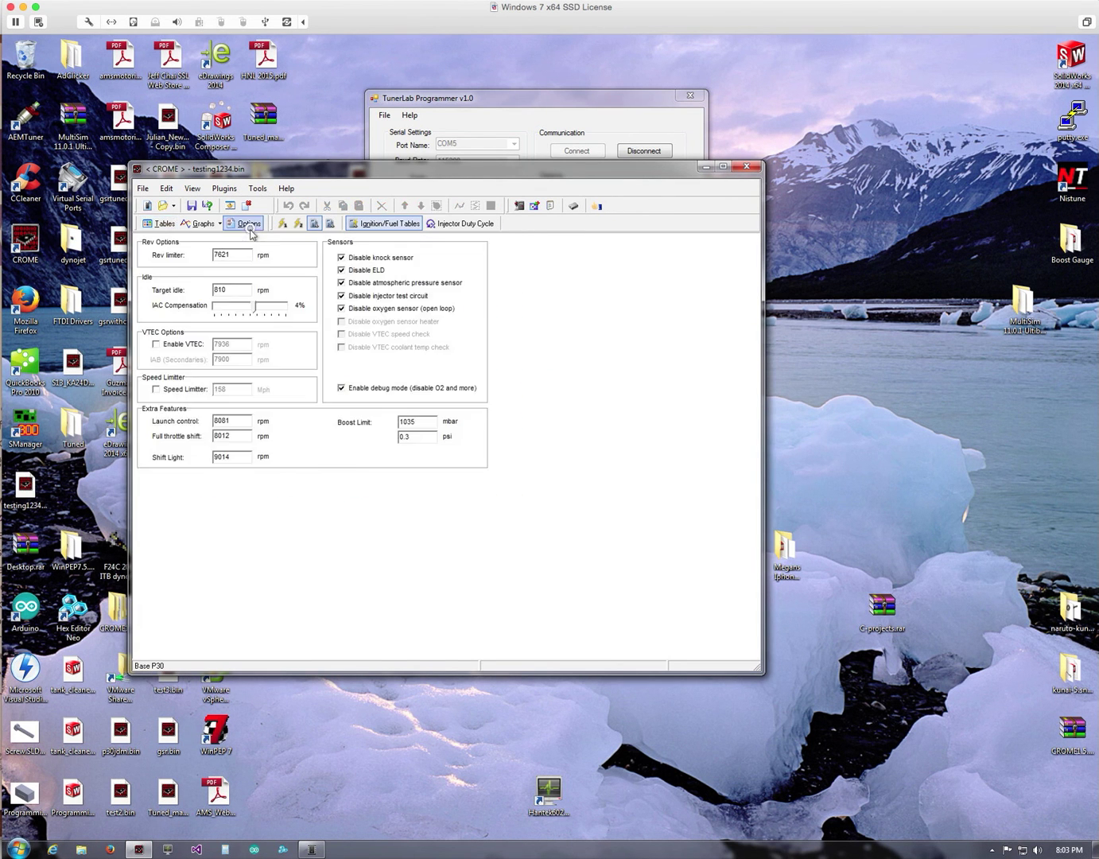
pyautogui.click(159, 224)
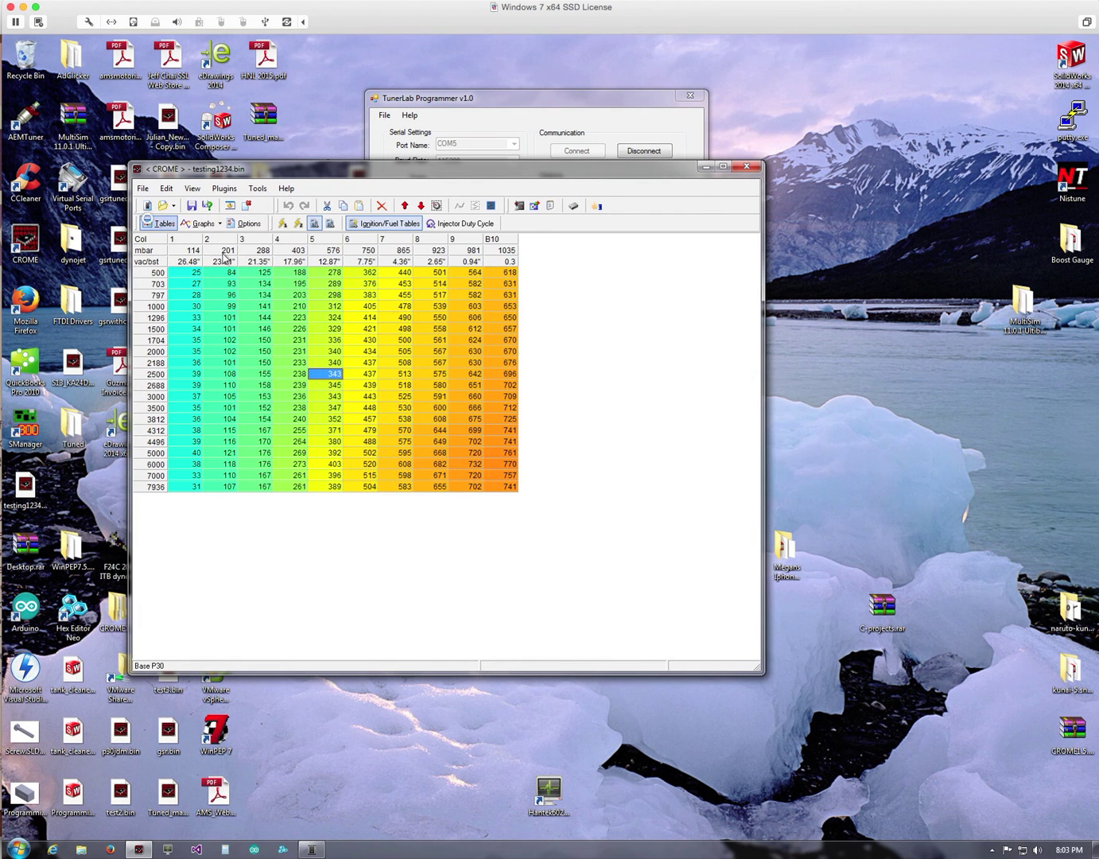
pyautogui.click(411, 398)
pyautogui.moveTo(361, 397); pyautogui.dragTo(420, 429)
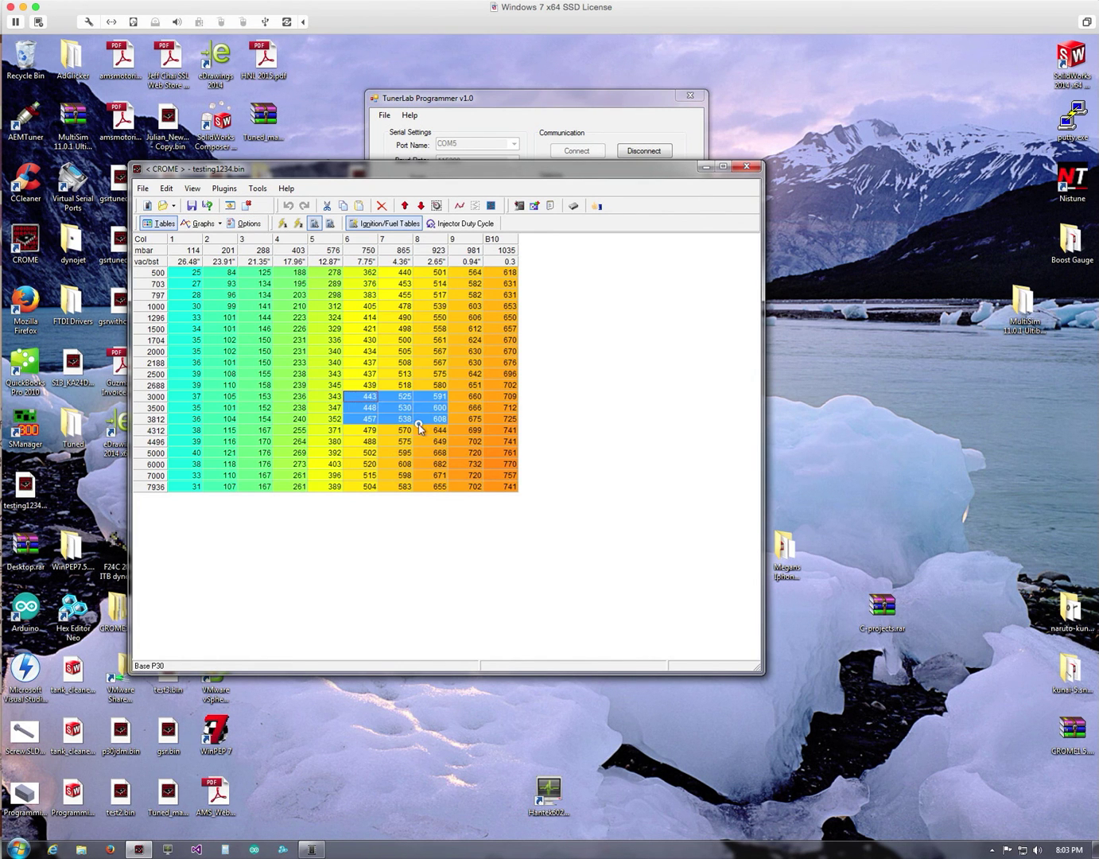
pyautogui.click(433, 432)
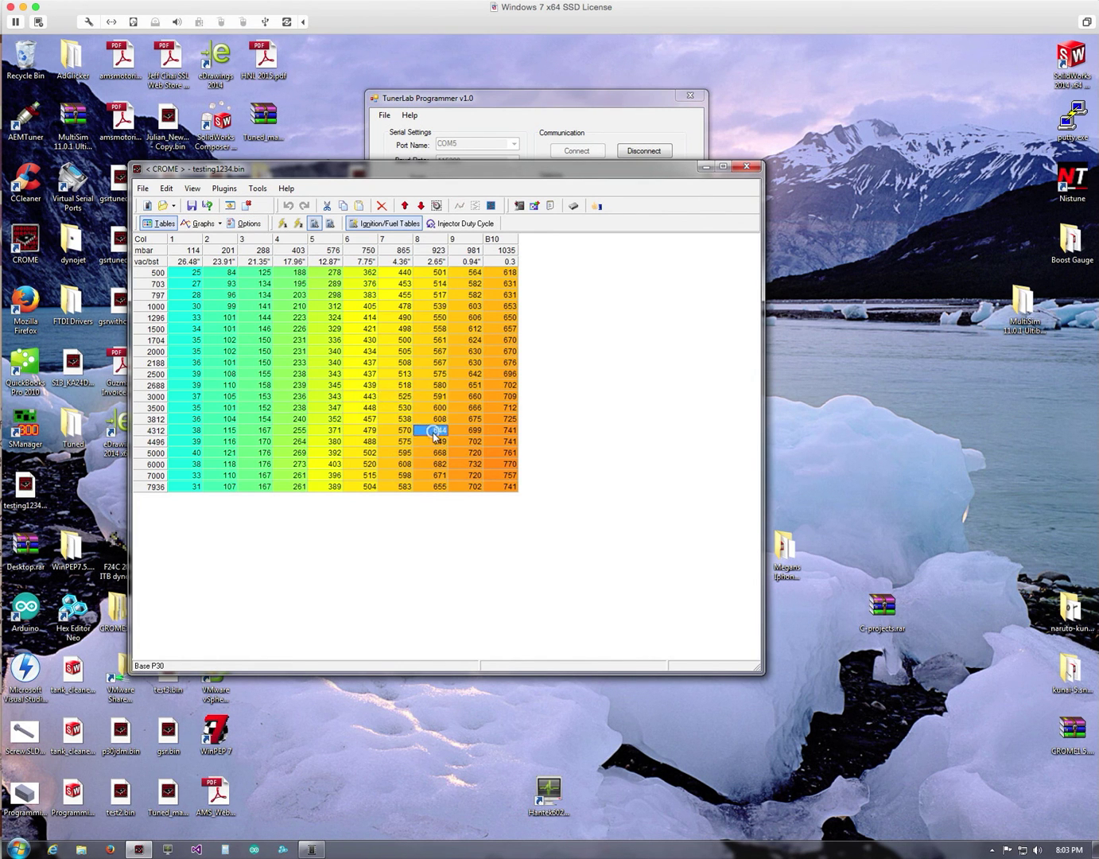
pyautogui.click(395, 408)
pyautogui.moveTo(494, 170); pyautogui.dragTo(501, 210)
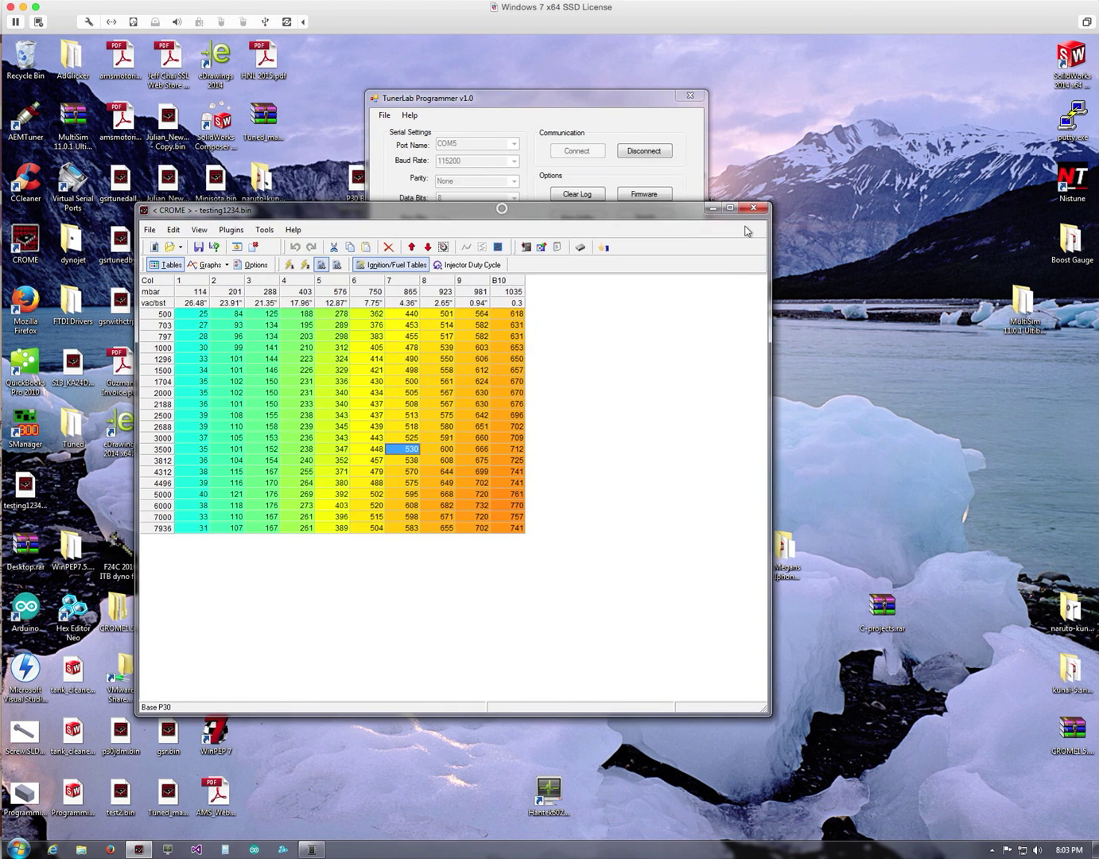
pyautogui.click(756, 211)
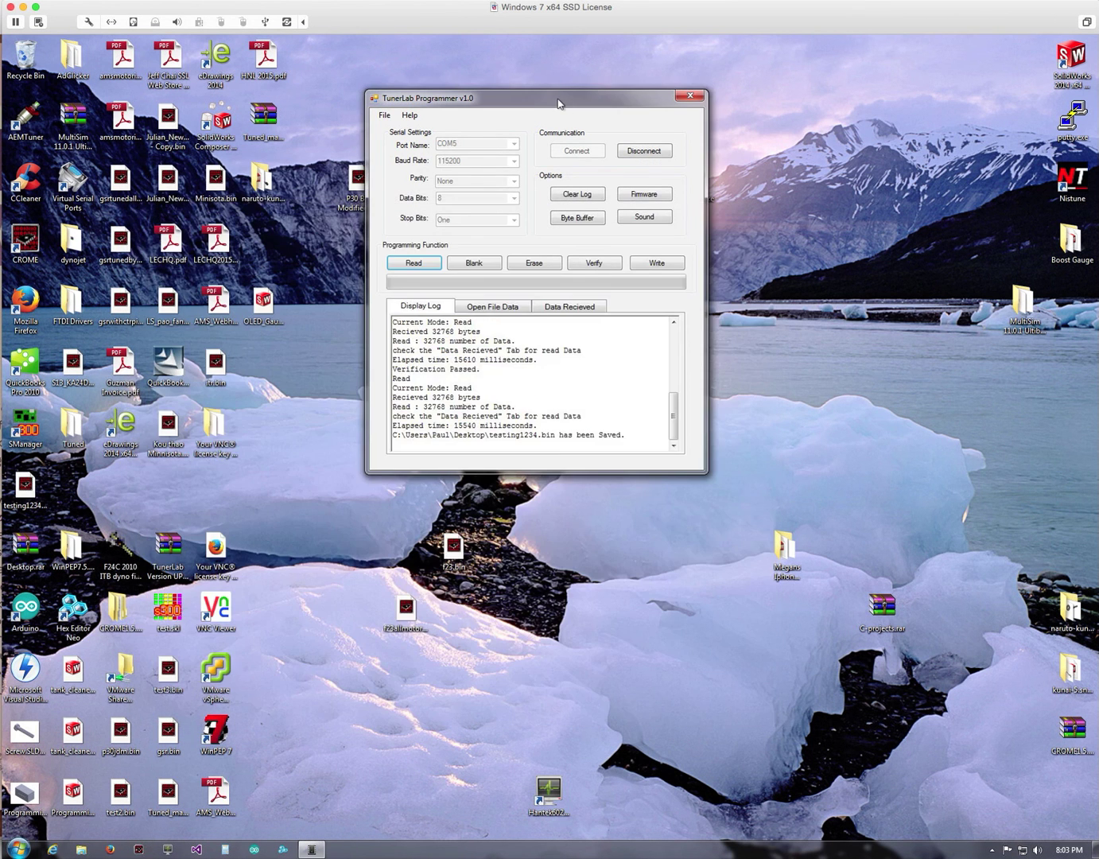
pyautogui.moveTo(559, 99); pyautogui.dragTo(584, 102)
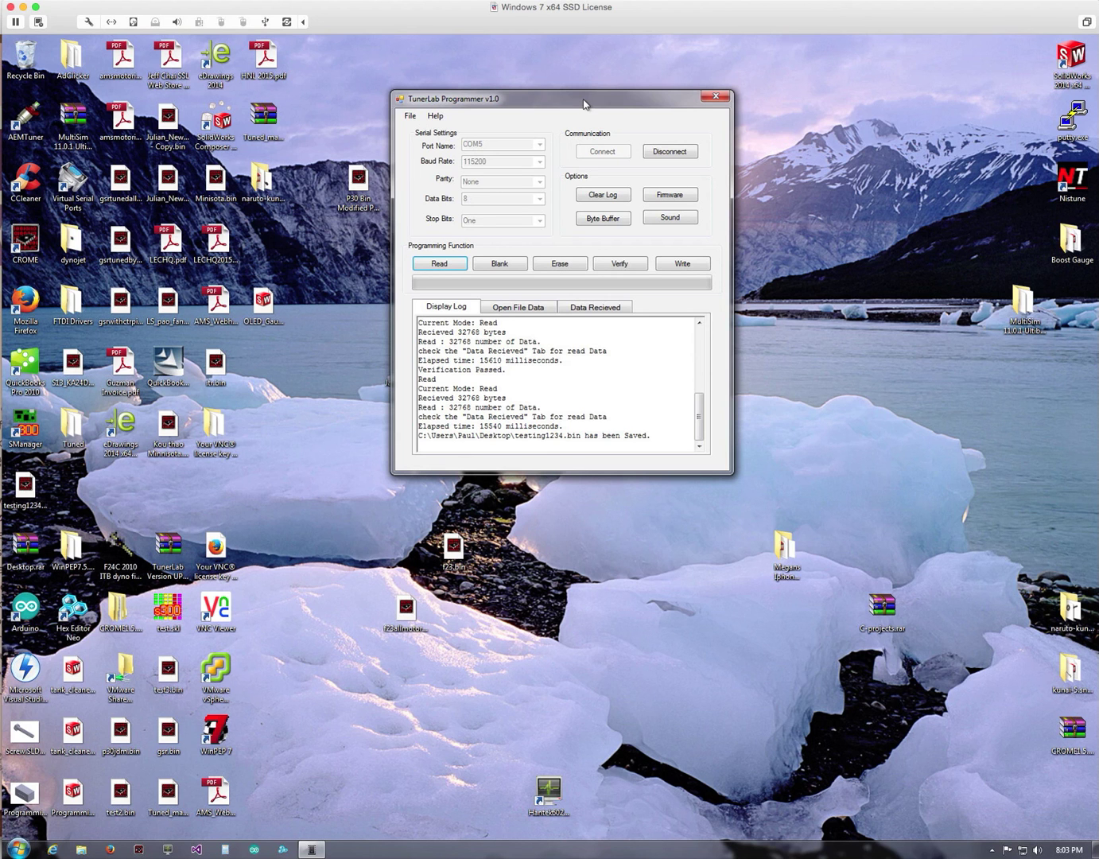
pyautogui.moveTo(584, 104); pyautogui.dragTo(753, 102)
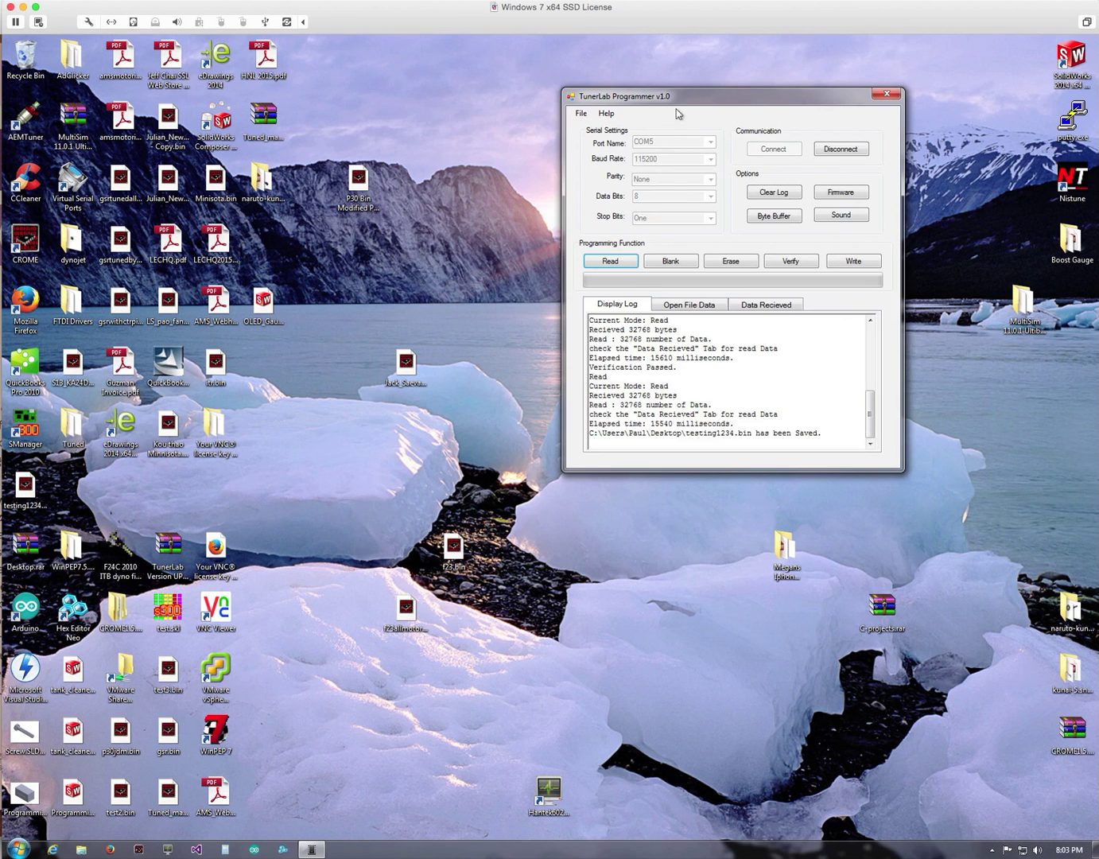
pyautogui.moveTo(707, 99); pyautogui.dragTo(612, 101)
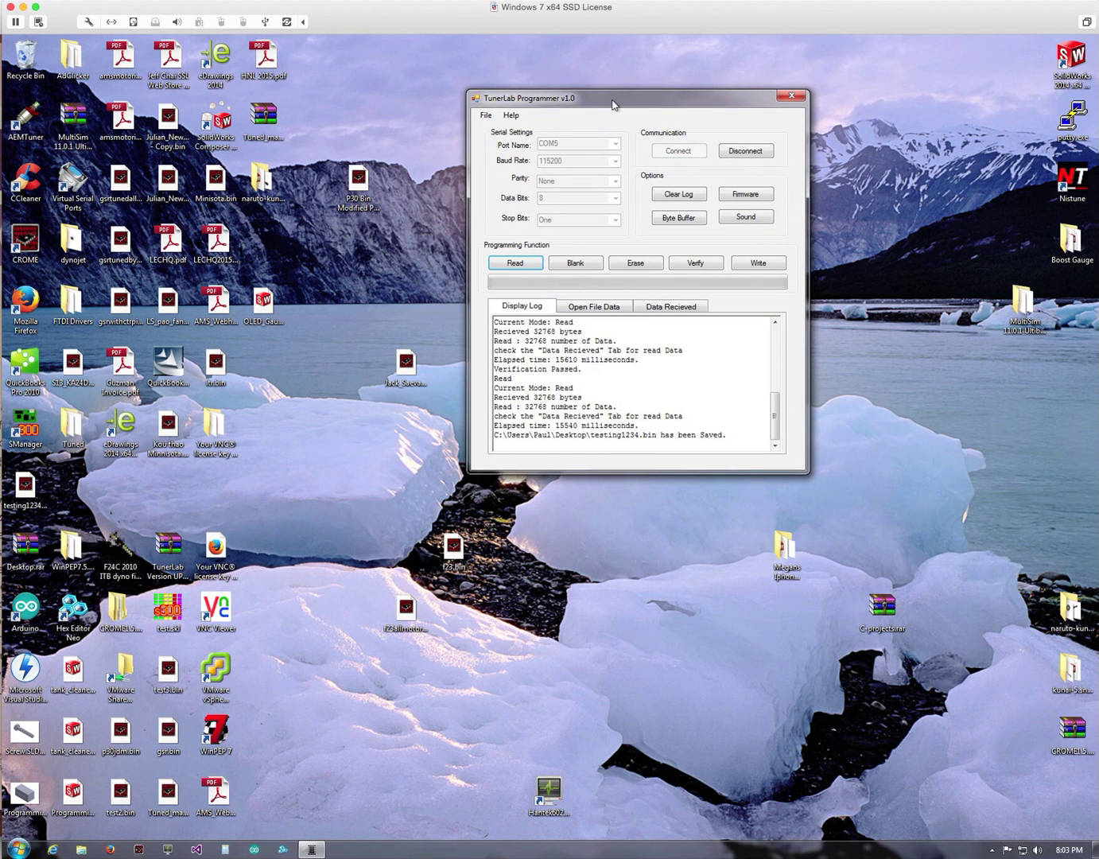